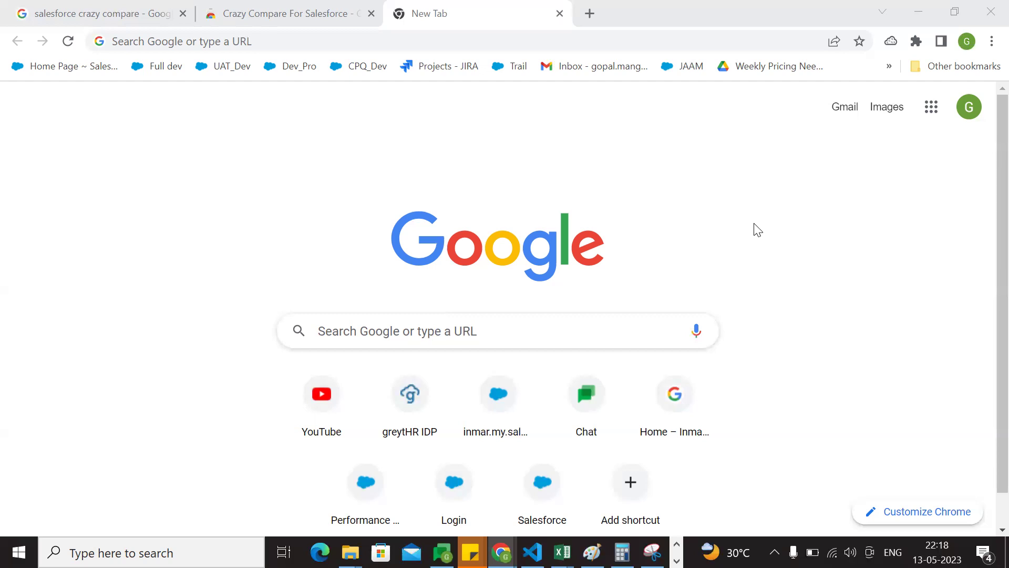
Step: Review the Google results for "salesforce crazy compare" and locate the Crazy Compare For Salesforce listing
click(89, 7)
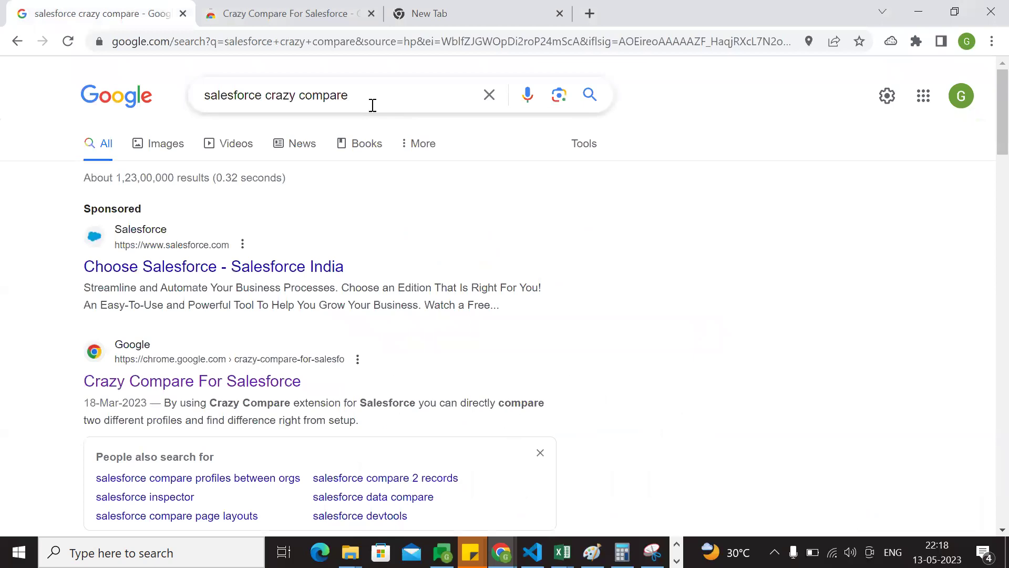
drag(372, 105, 185, 102)
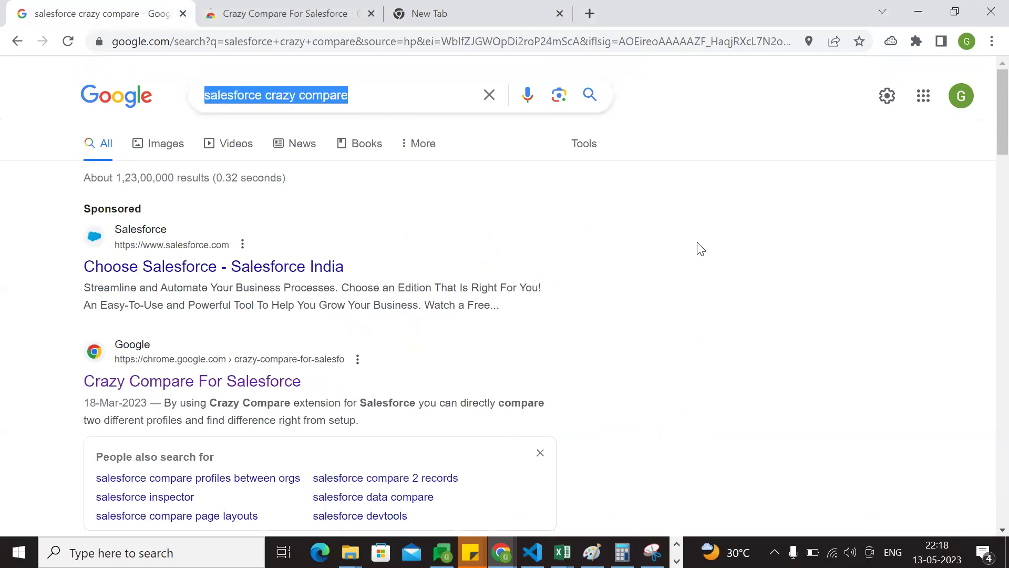
click(698, 247)
triple_click(206, 93)
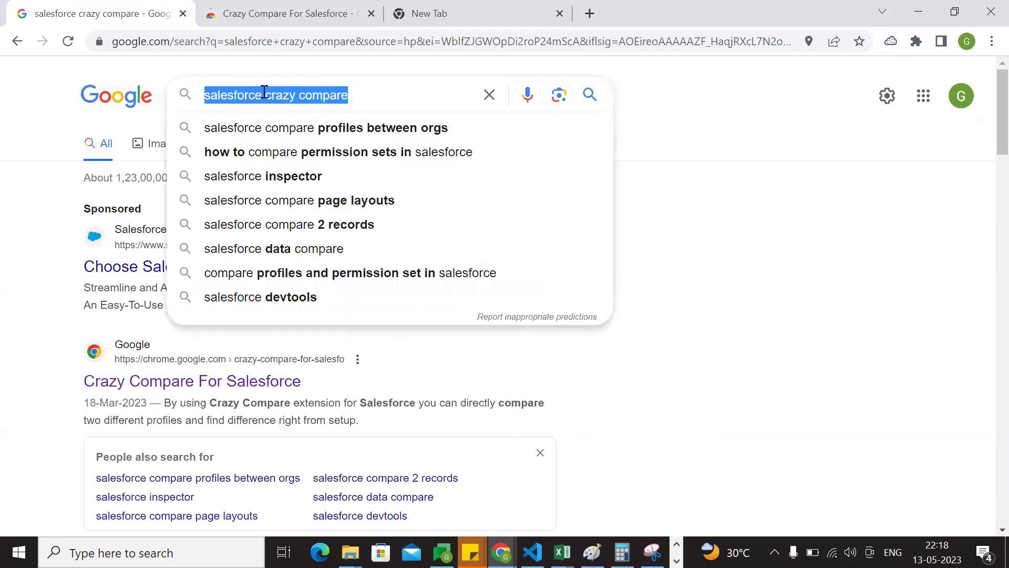
click(318, 94)
click(708, 252)
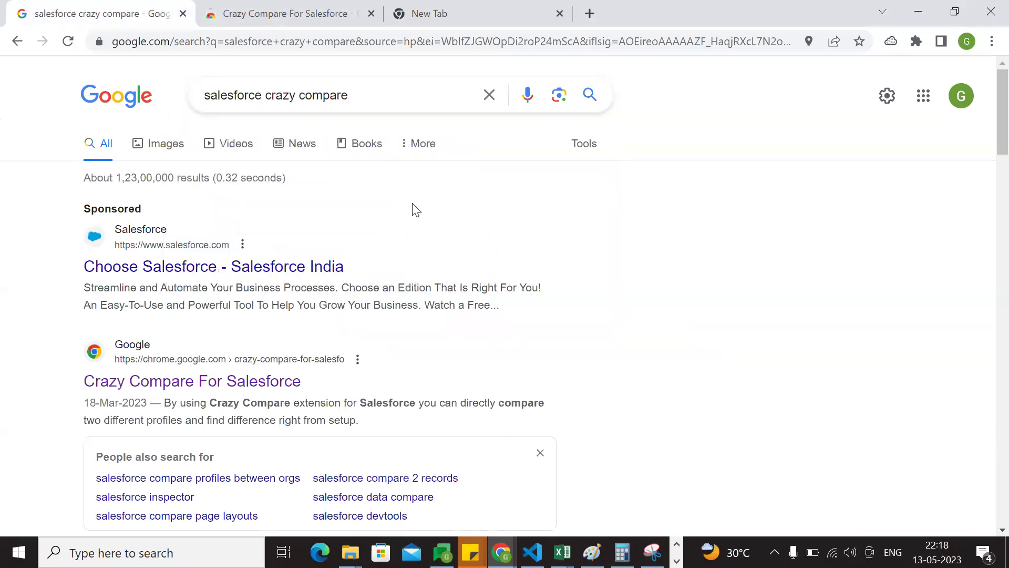
scroll(669, 244, down, 3)
scroll(669, 243, up, 3)
mouse_move(83, 387)
mouse_down()
mouse_move(315, 394)
mouse_move(81, 388)
mouse_up()
click(326, 384)
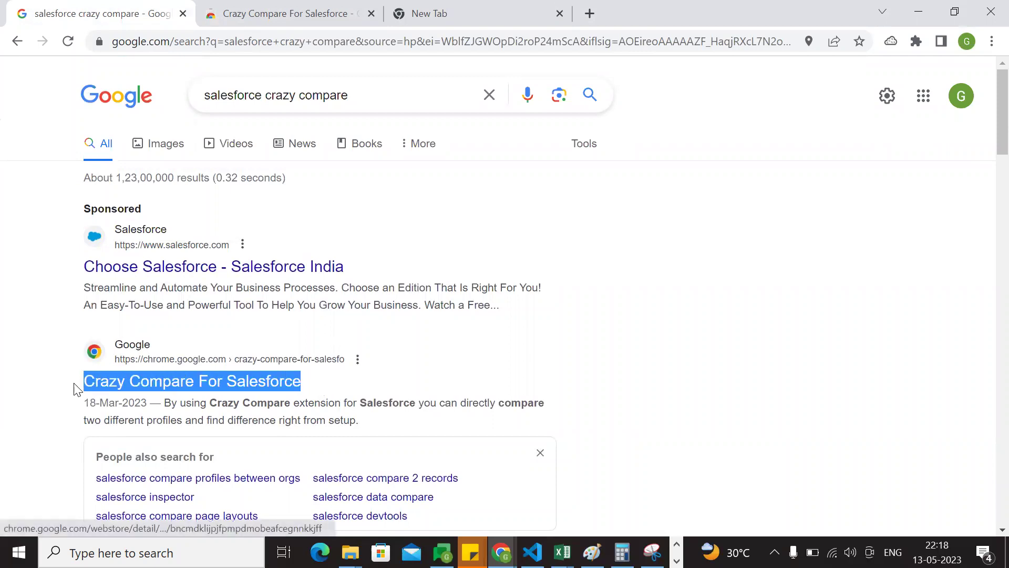
click(383, 396)
Step: Look over the Crazy Compare For Salesforce page in the Chrome Web Store
click(310, 12)
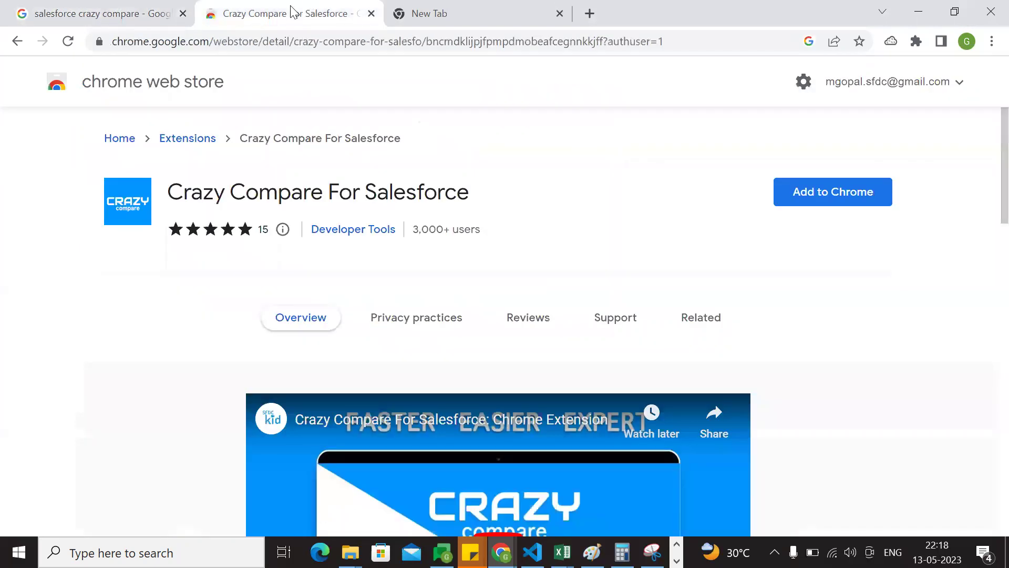
mouse_move(170, 190)
mouse_down()
mouse_move(458, 194)
mouse_move(477, 205)
mouse_move(162, 194)
mouse_up()
click(493, 202)
click(561, 201)
scroll(561, 202, down, 5)
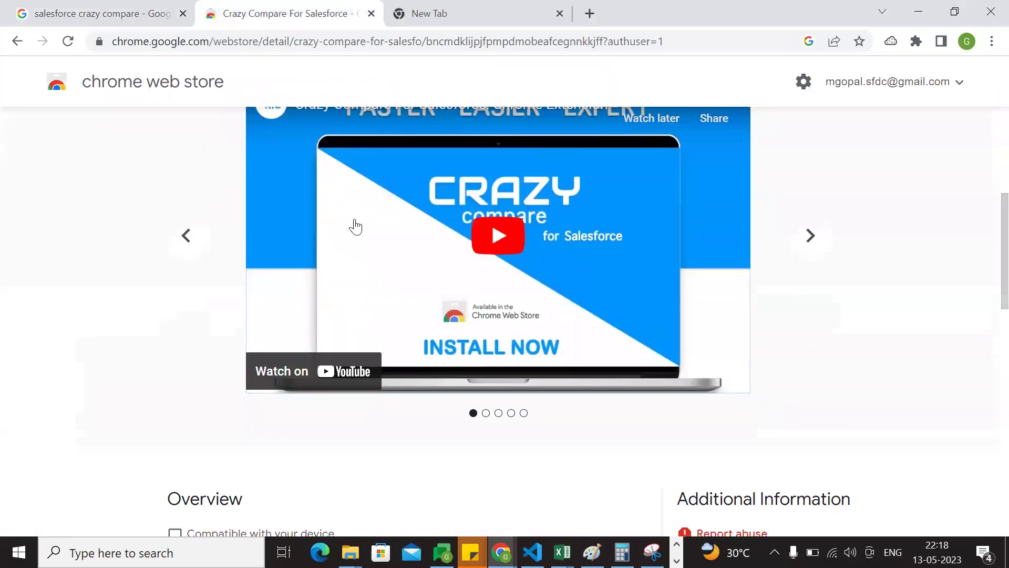
scroll(714, 292, up, 5)
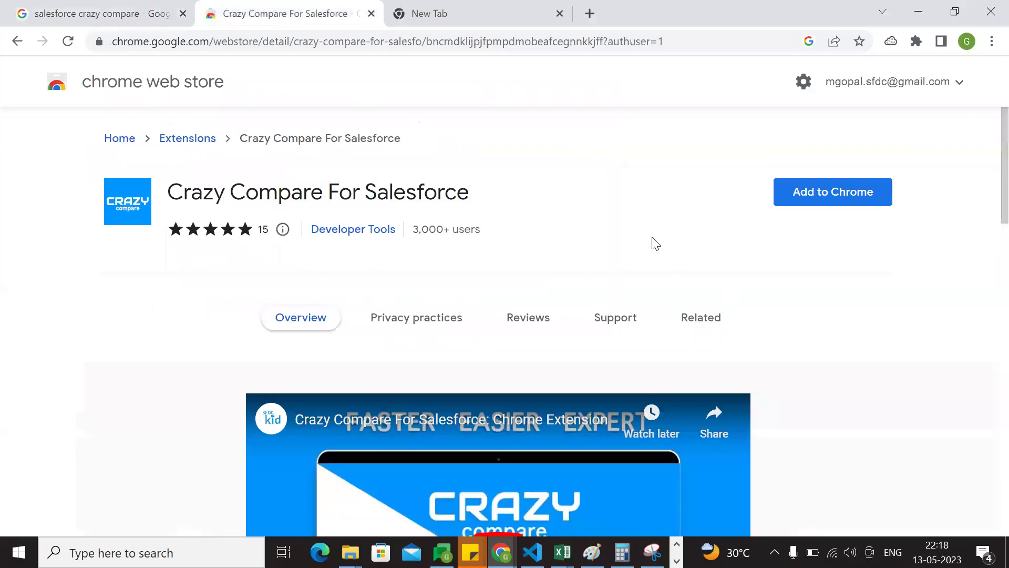
Step: Add the Crazy Compare For Salesforce extension to Chrome, close its welcome page and reload the store page
click(829, 202)
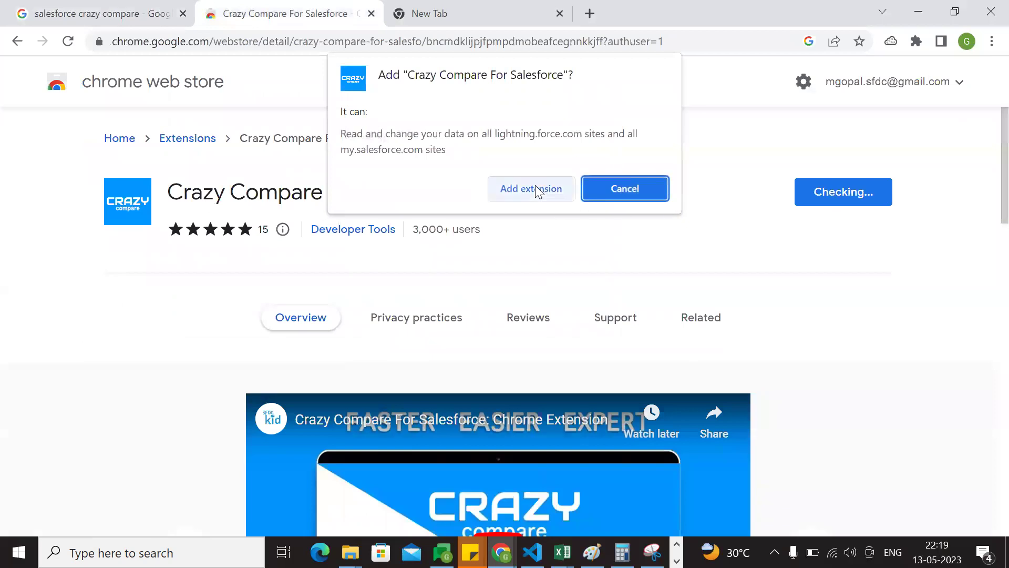
click(536, 189)
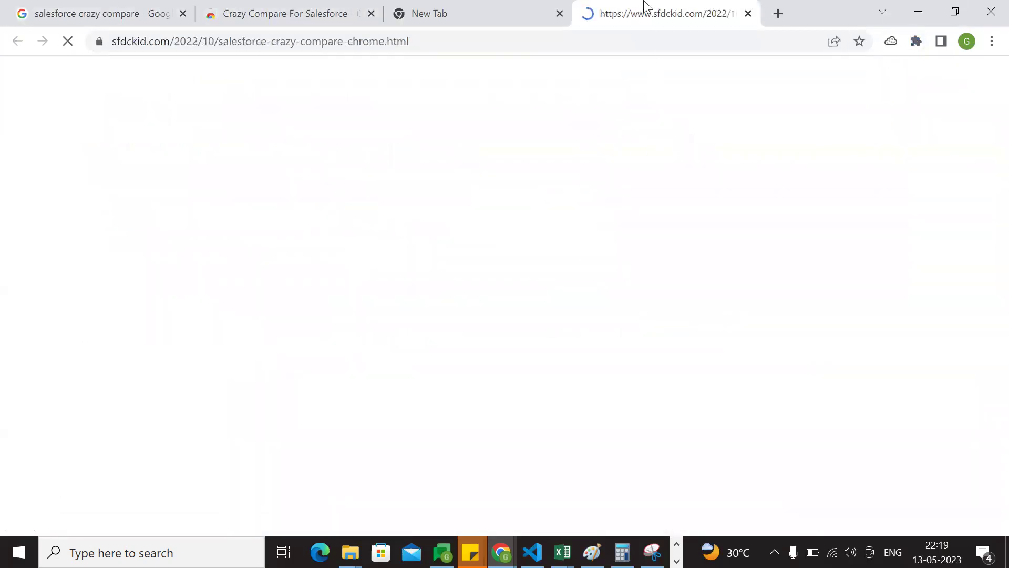
click(748, 13)
click(308, 7)
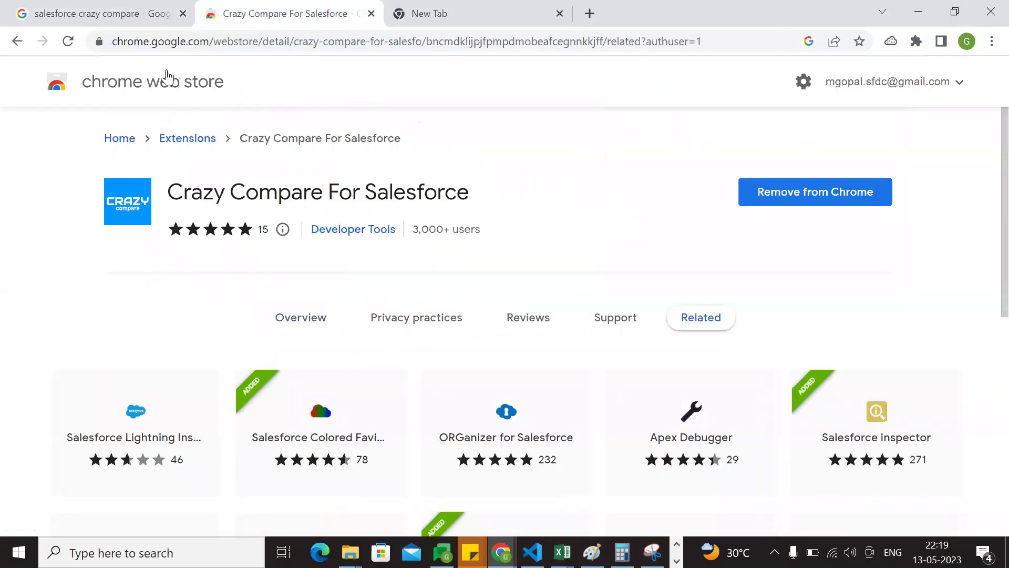
click(68, 41)
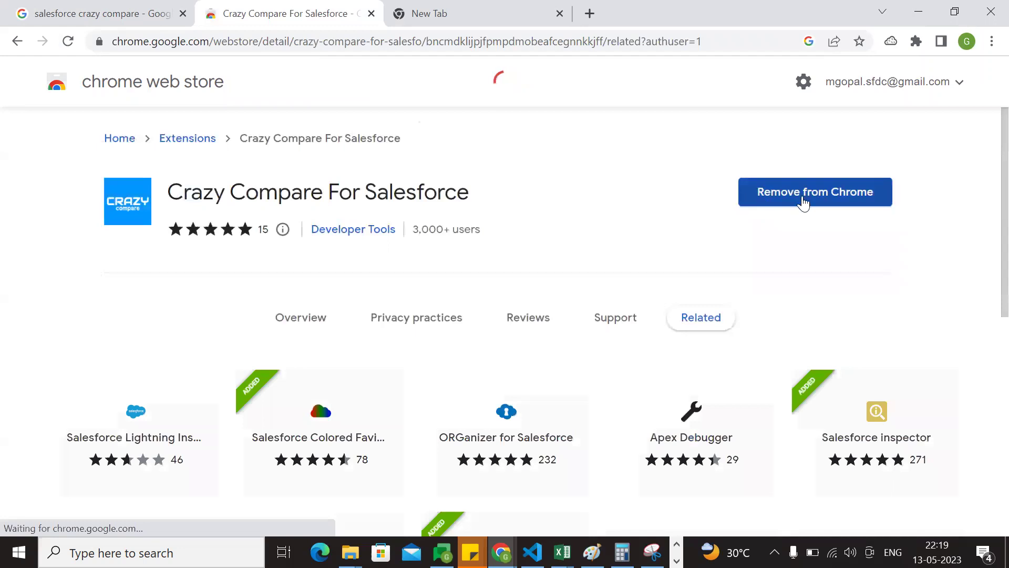
Step: Open login.salesforce.com in the empty browser tab and log in to the Salesforce org
click(476, 11)
click(439, 36)
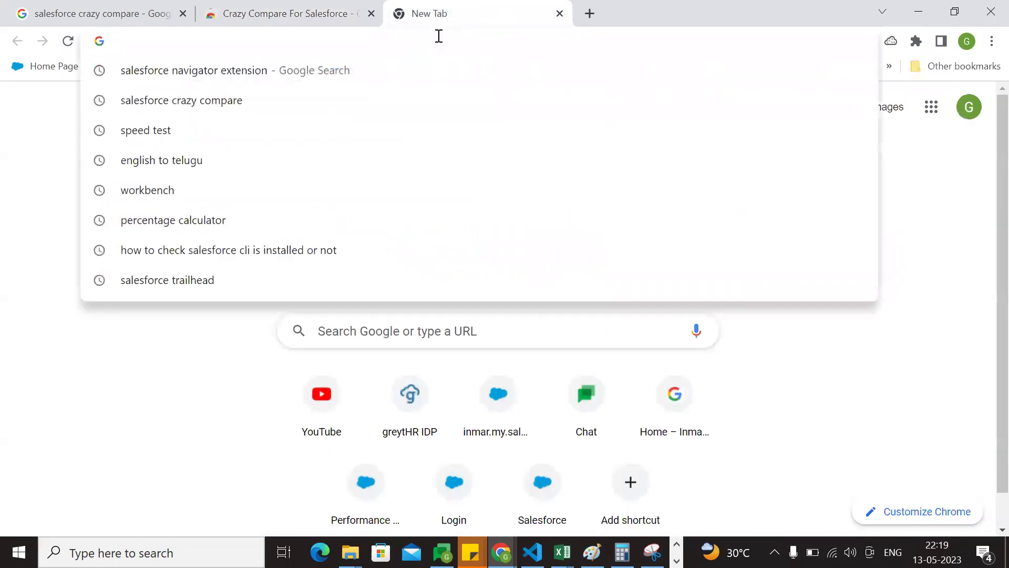
text(login)
key(Return)
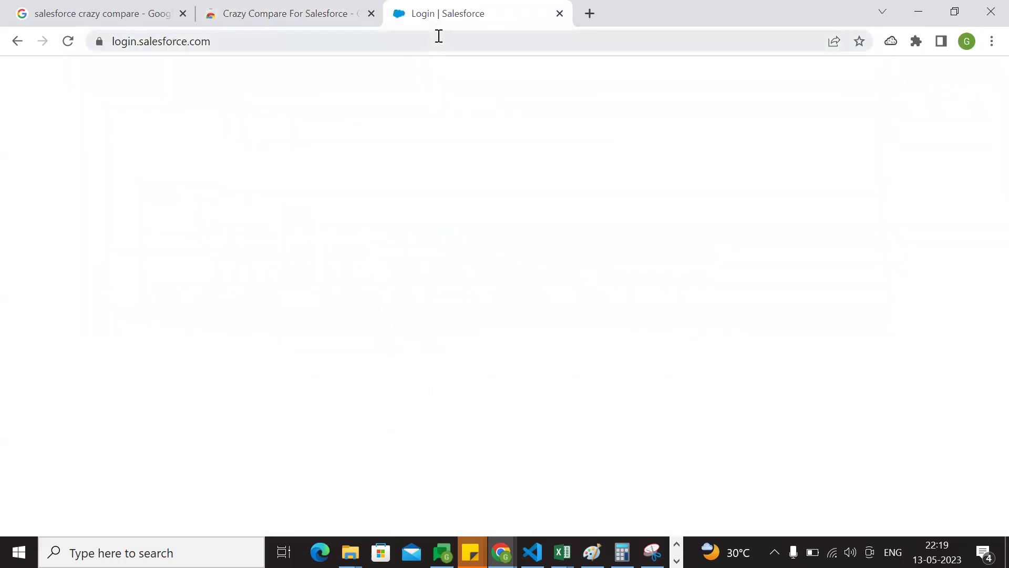
click(241, 278)
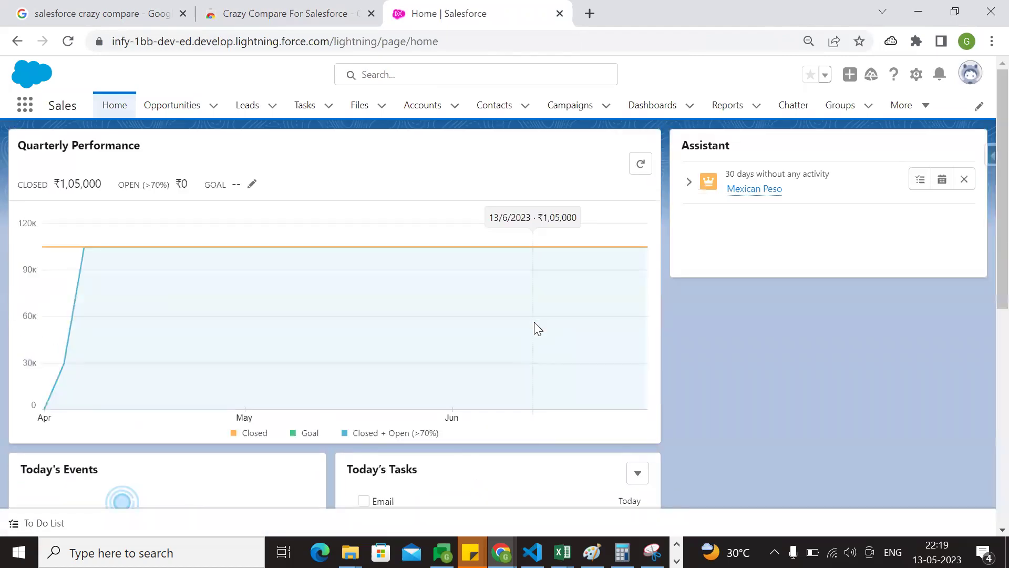
Step: Check the extension's name on its Chrome Web Store page and return to the Salesforce home page
key(ctrl+shift+Tab)
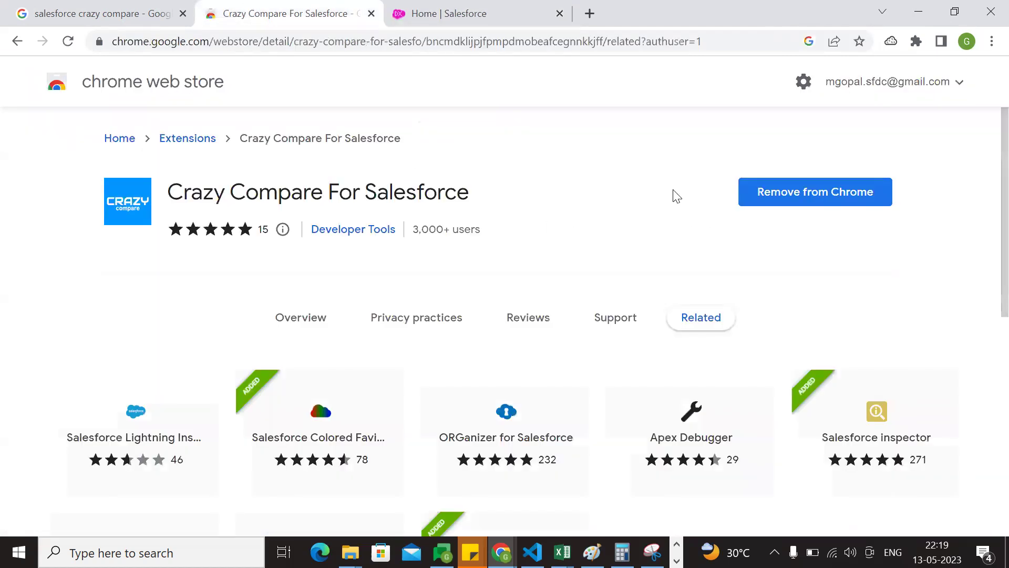
drag(500, 202, 170, 202)
click(538, 188)
click(478, 12)
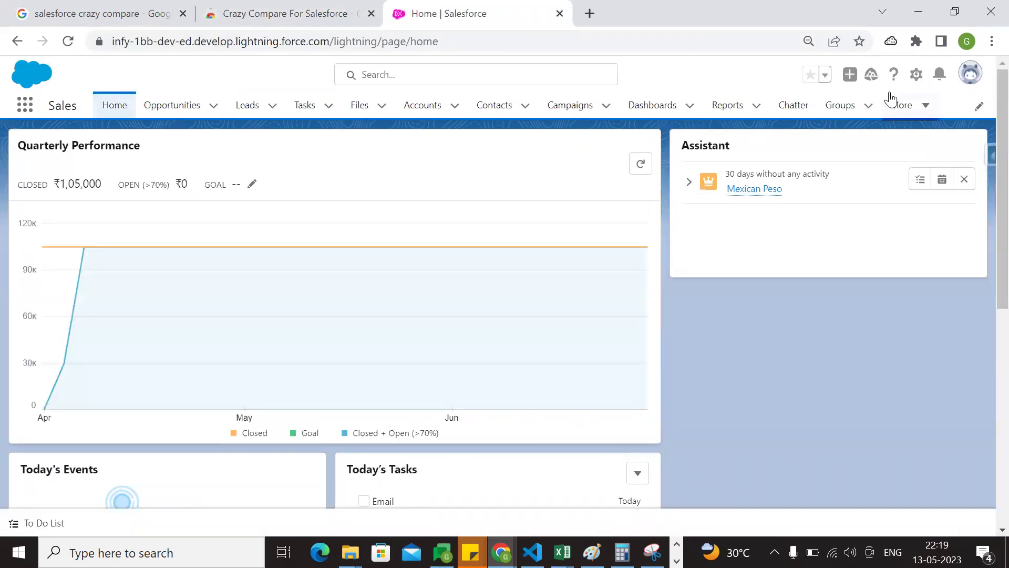
Step: Open Salesforce Setup and locate the Salesforce Crazy Compare section on the Setup home page
click(916, 74)
click(869, 110)
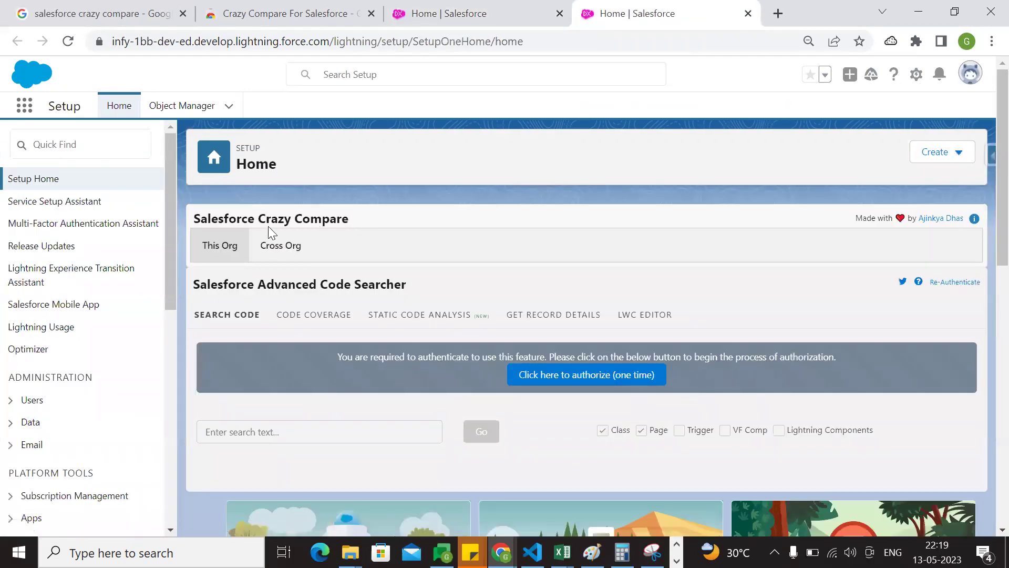
drag(195, 219, 338, 221)
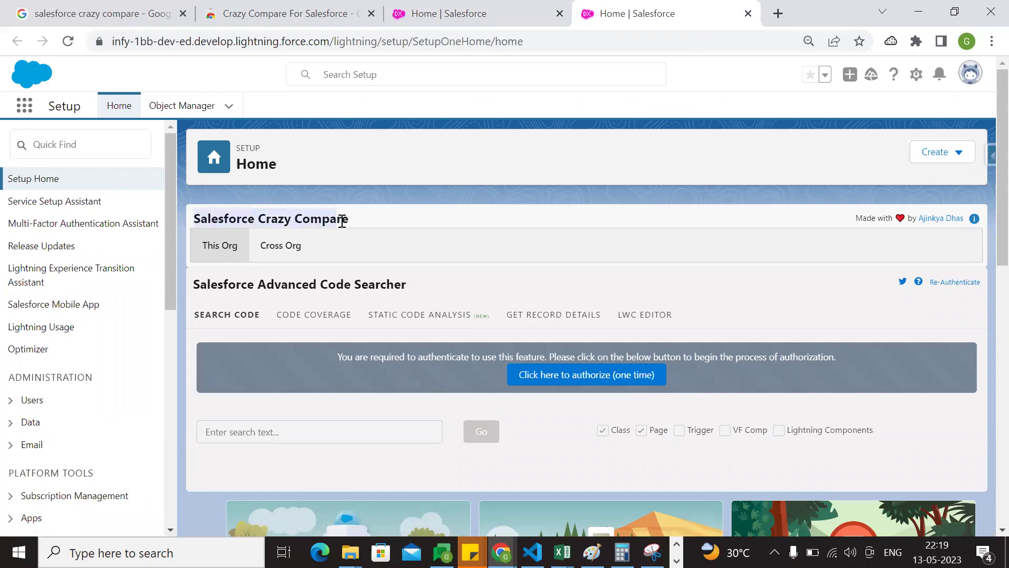
drag(403, 220, 192, 220)
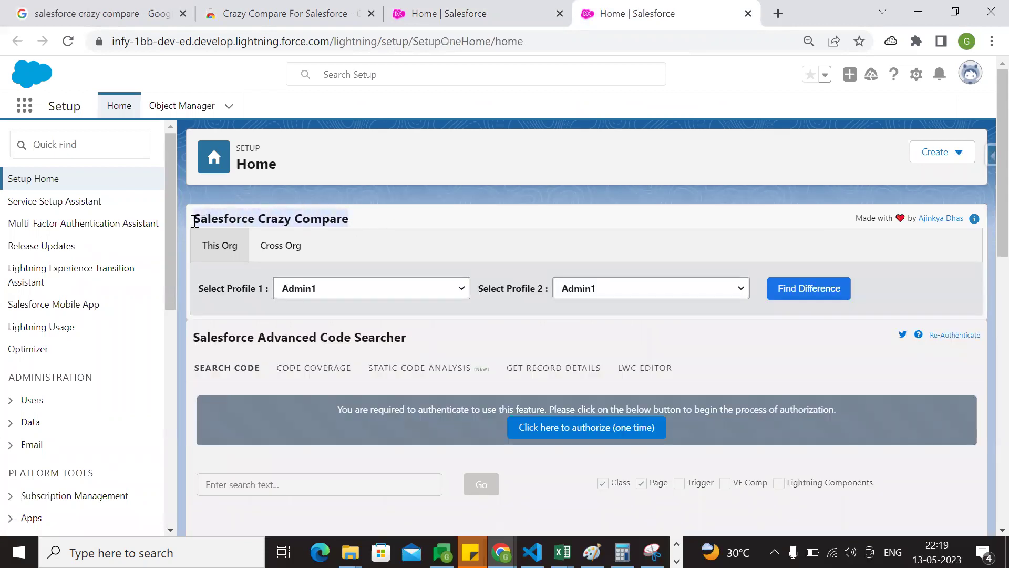
click(409, 219)
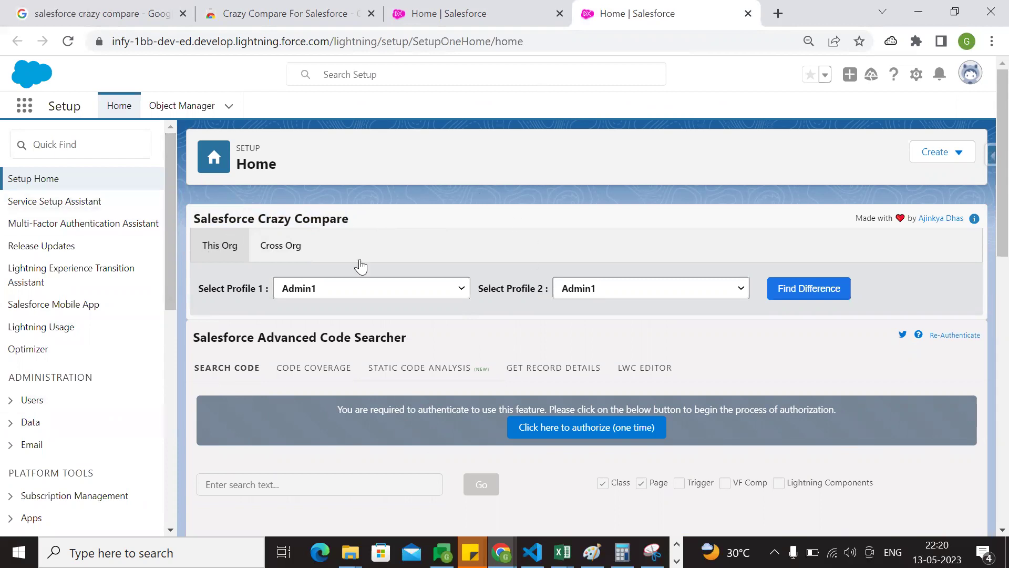
Step: View the Cross Org comparison option in Salesforce Crazy Compare, and switch back to This Org
click(294, 249)
click(301, 250)
click(273, 257)
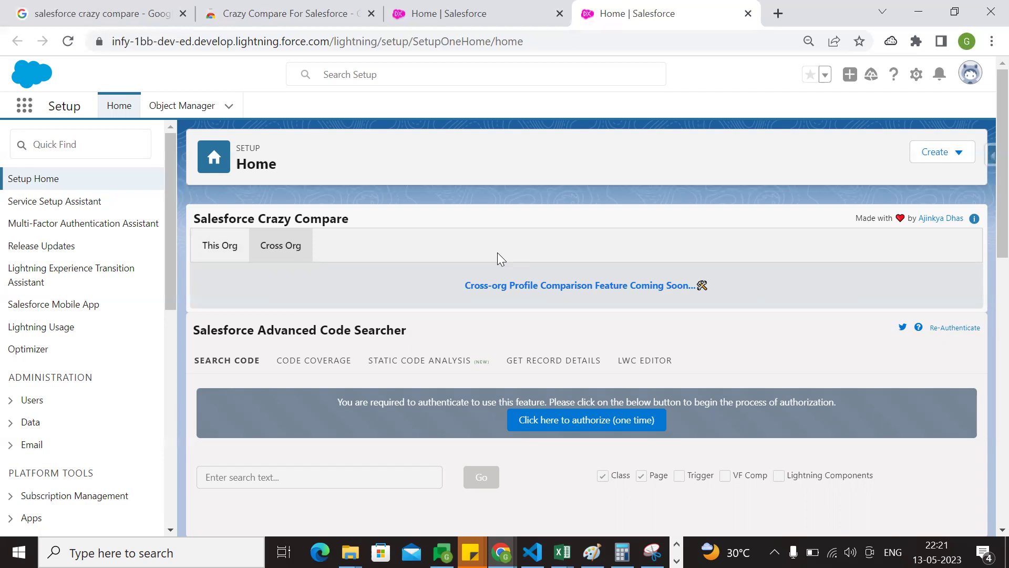
drag(447, 296, 729, 285)
click(731, 287)
click(210, 247)
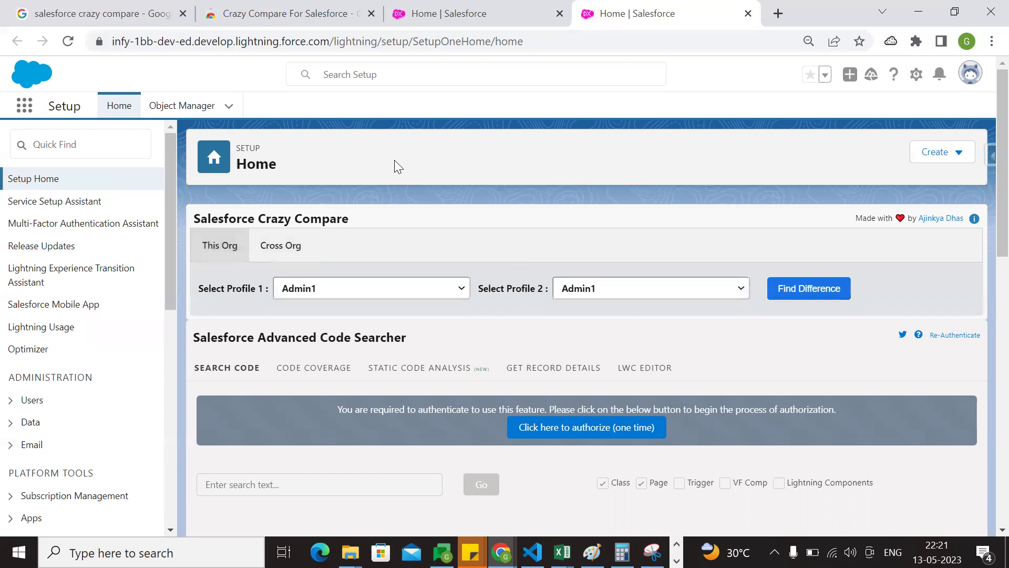
Step: Browse the profiles available for Profile 1 and choose Admin1
scroll(520, 342, down, 10)
scroll(516, 338, up, 2)
click(394, 289)
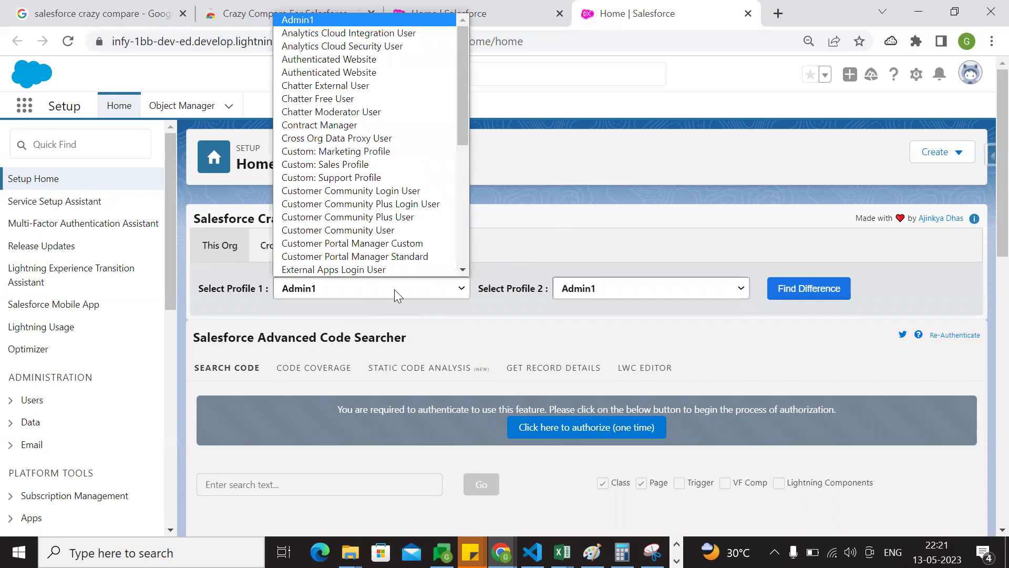
click(218, 294)
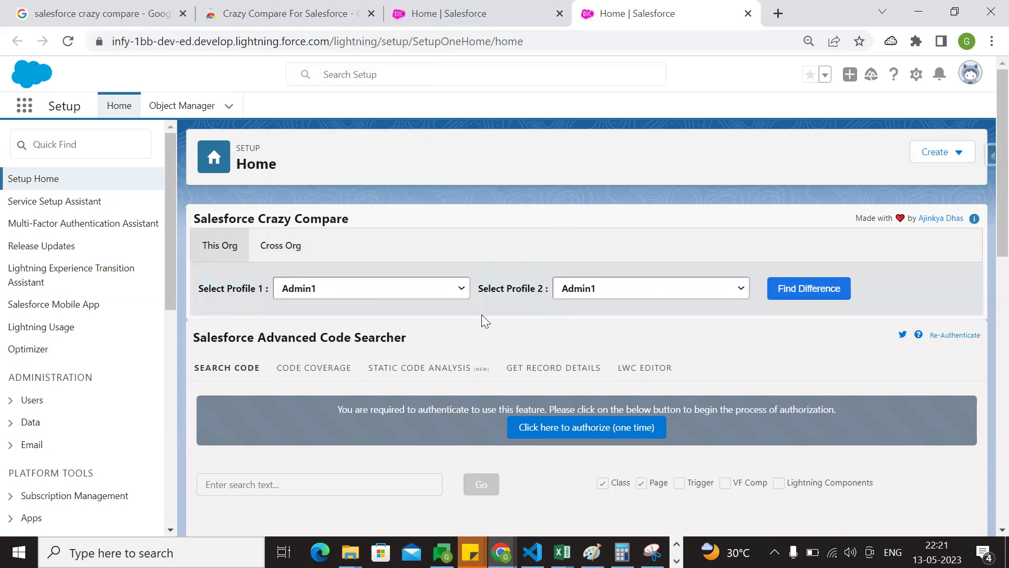
click(459, 294)
scroll(406, 218, down, 6)
scroll(397, 153, up, 6)
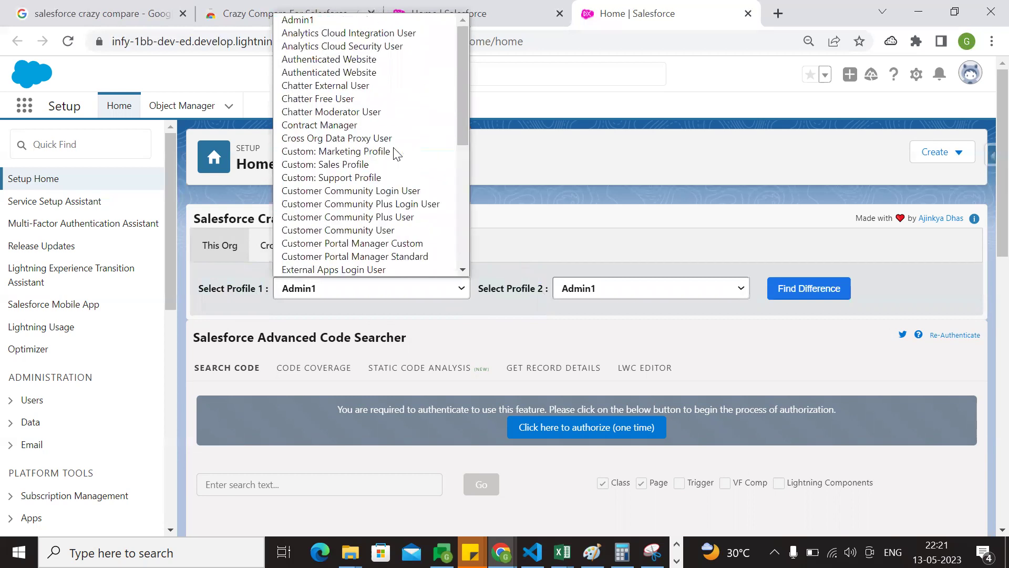
click(317, 19)
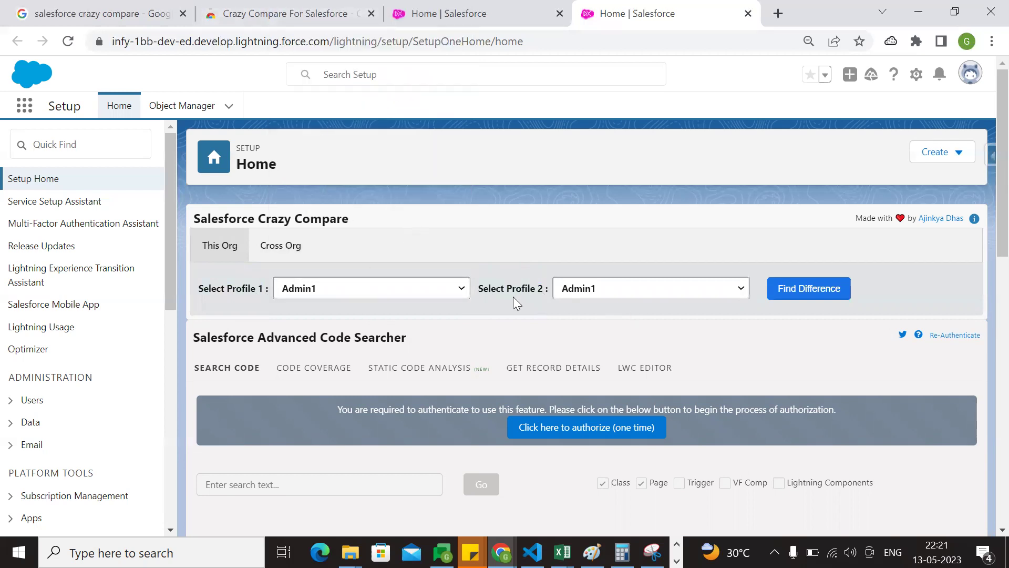
Step: Choose System Administrator as Profile 2 and find the differences between the two profiles
click(600, 288)
scroll(691, 157, down, 10)
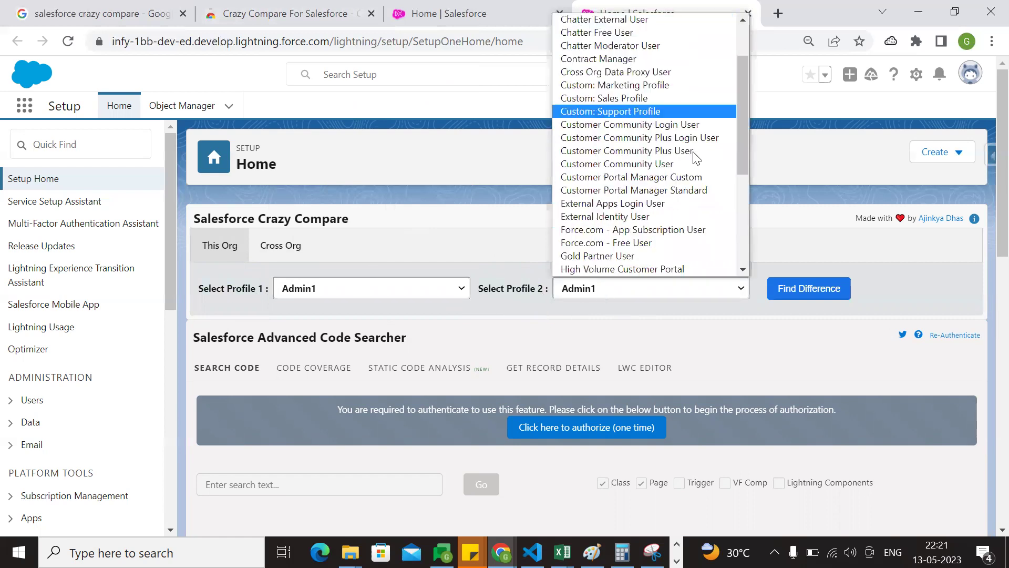
click(666, 259)
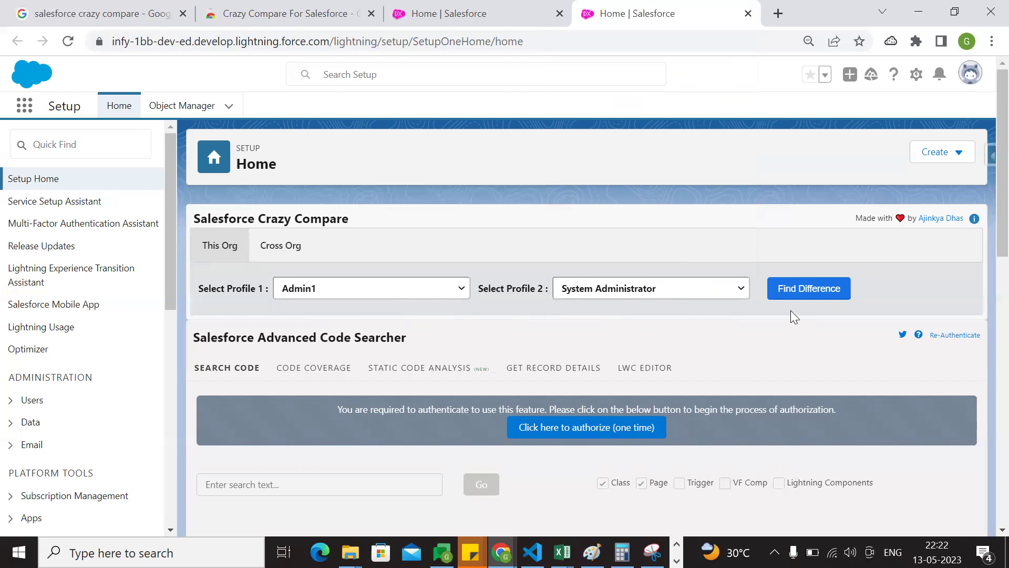
click(811, 291)
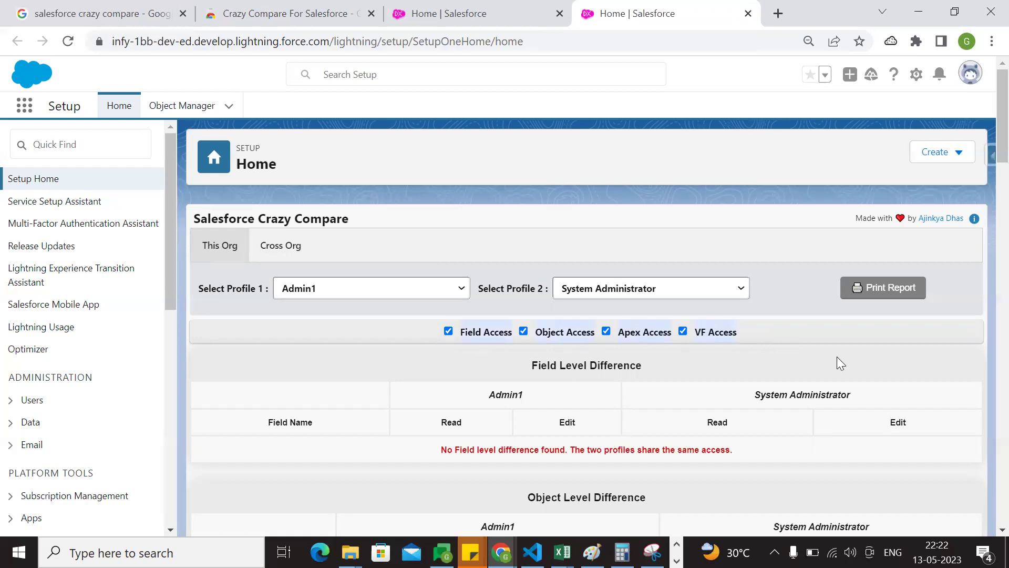
Step: Examine the Field Level Difference section of the comparison between Admin1 and System Administrator
scroll(812, 331, down, 2)
scroll(615, 408, up, 2)
drag(440, 450, 569, 453)
click(568, 453)
drag(440, 452, 701, 454)
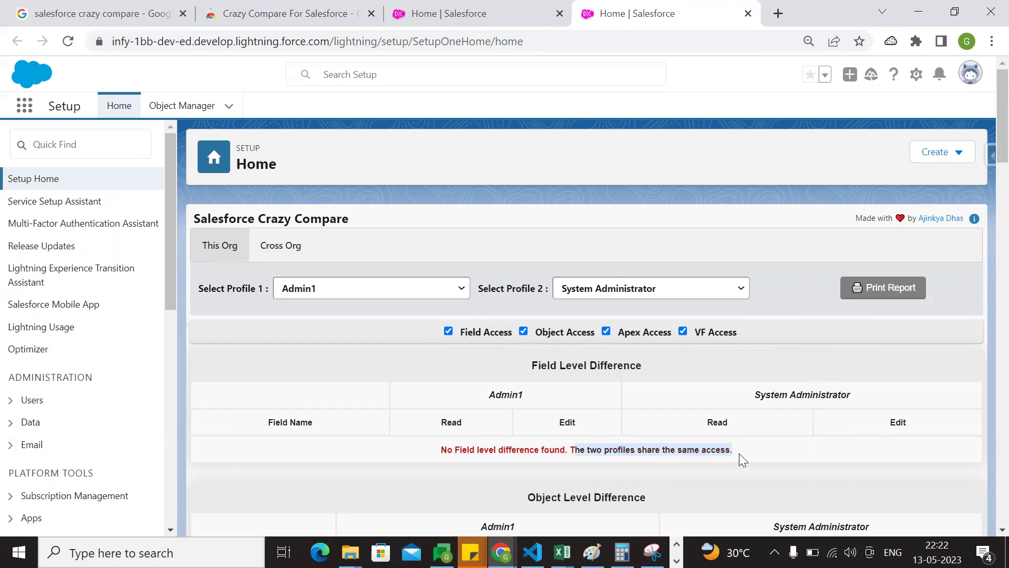
click(705, 458)
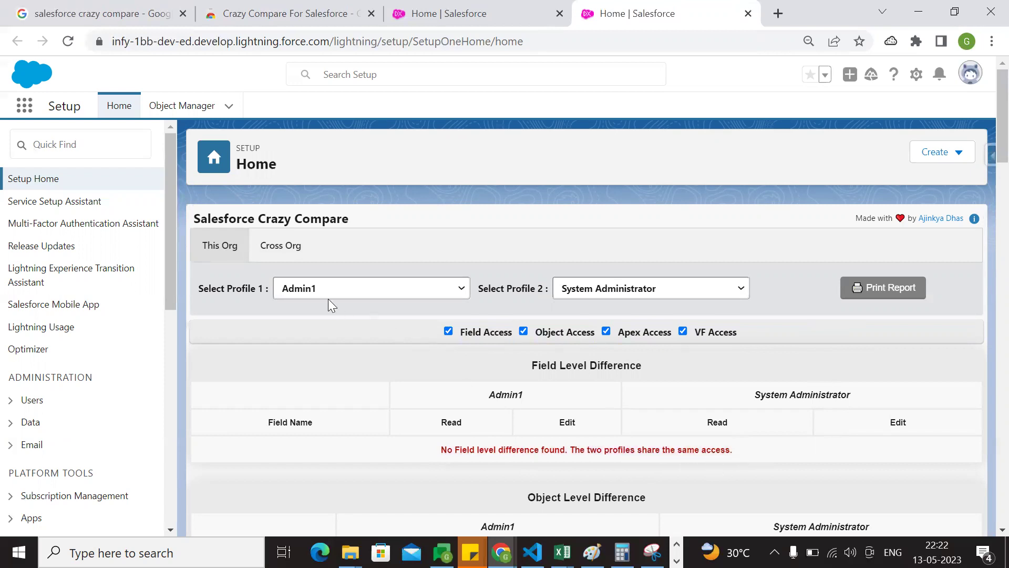
scroll(787, 331, down, 1)
drag(736, 372, 442, 369)
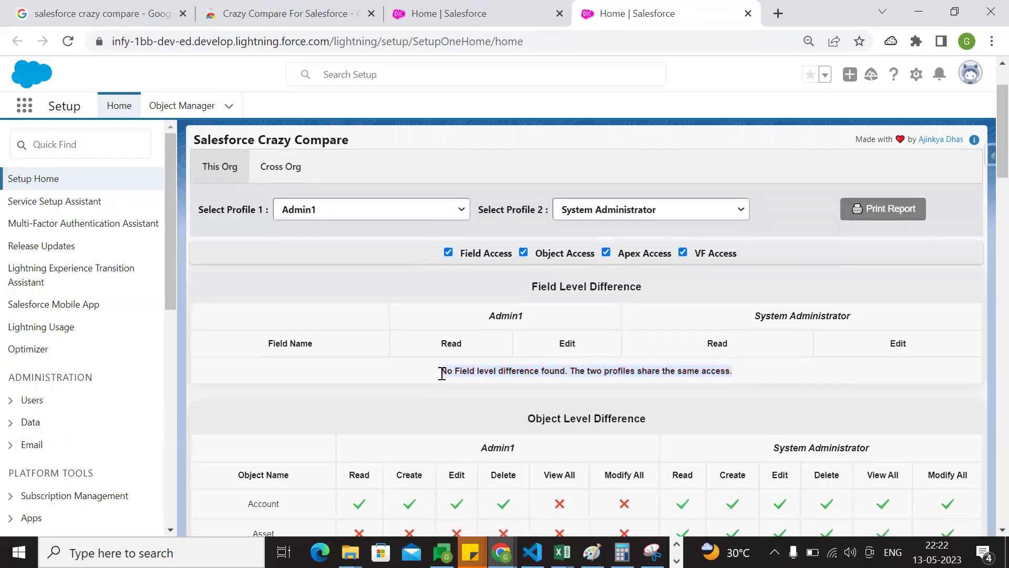
click(671, 376)
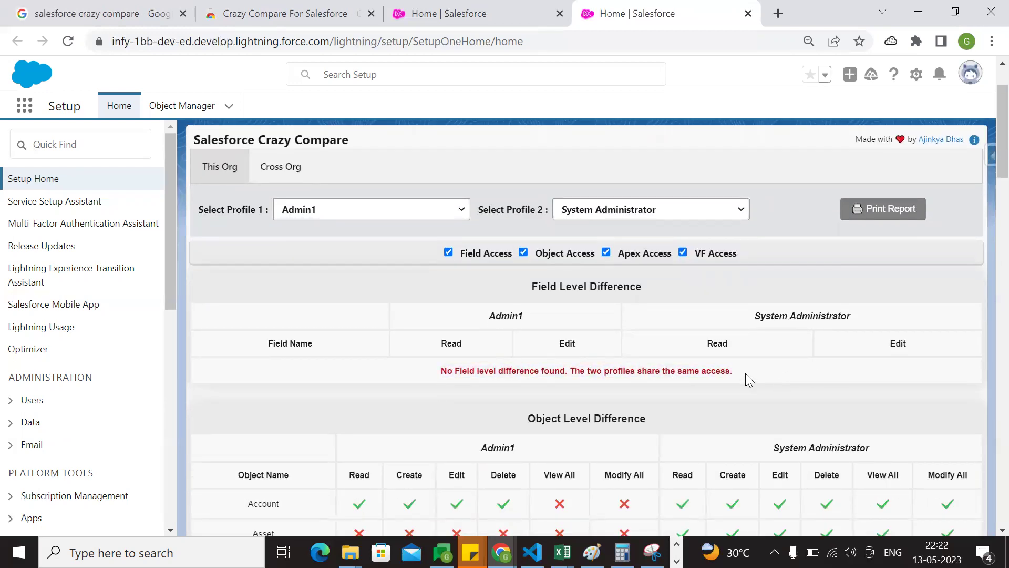
drag(465, 371, 732, 386)
click(735, 383)
scroll(537, 323, down, 2)
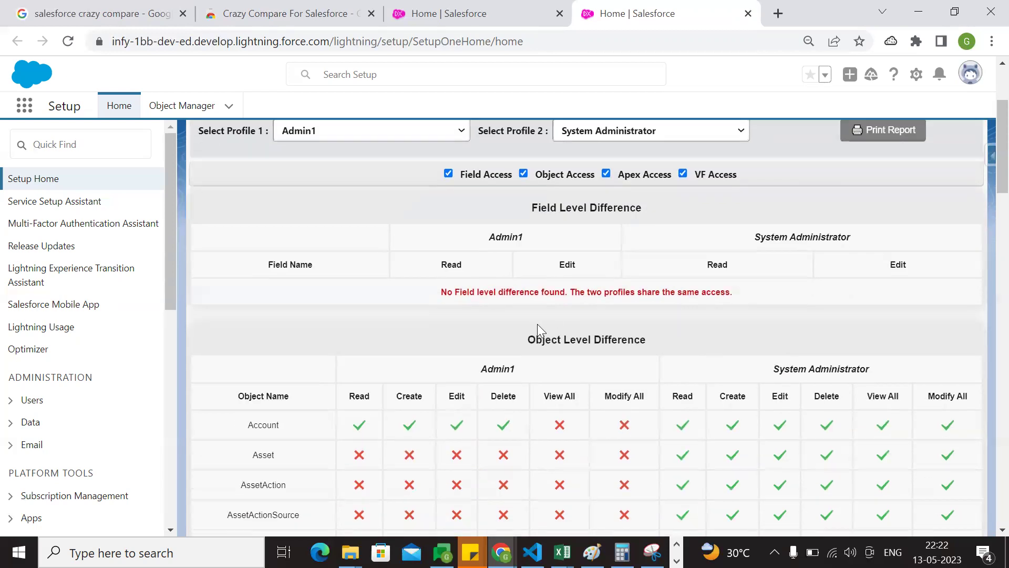
Step: Examine the Object Level Difference section, checking which permissions Admin1 has on the Account object
triple_click(590, 339)
scroll(676, 337, down, 3)
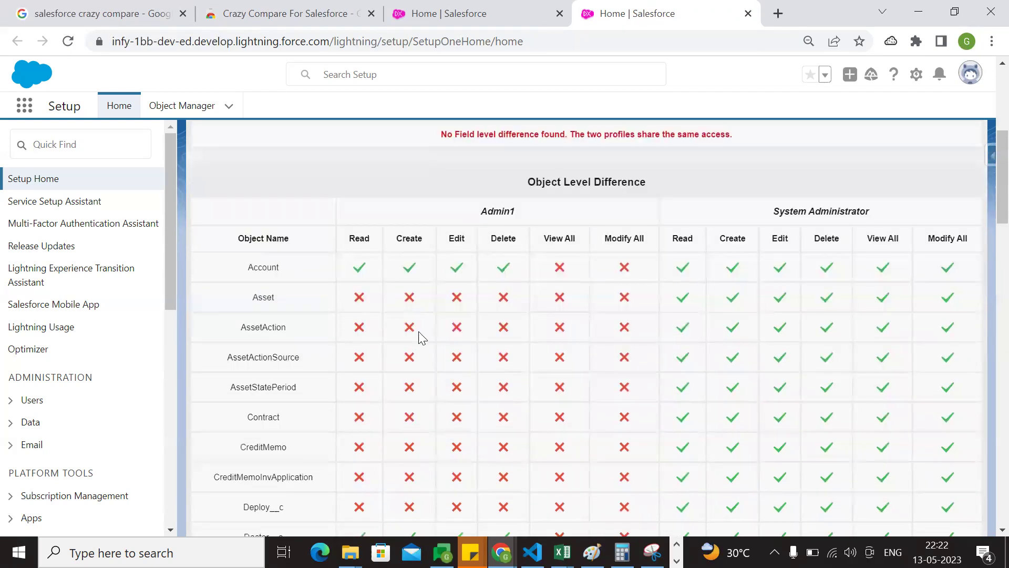
double_click(512, 214)
drag(766, 217, 882, 221)
click(894, 219)
double_click(260, 273)
click(309, 269)
drag(521, 212, 470, 210)
click(471, 210)
drag(395, 238, 431, 243)
click(455, 240)
double_click(525, 243)
drag(358, 270, 503, 273)
Step: Compare System Administrator's permissions on the Account object with Admin1's View All and Modify All access
drag(773, 211, 872, 211)
click(777, 262)
drag(676, 265, 918, 268)
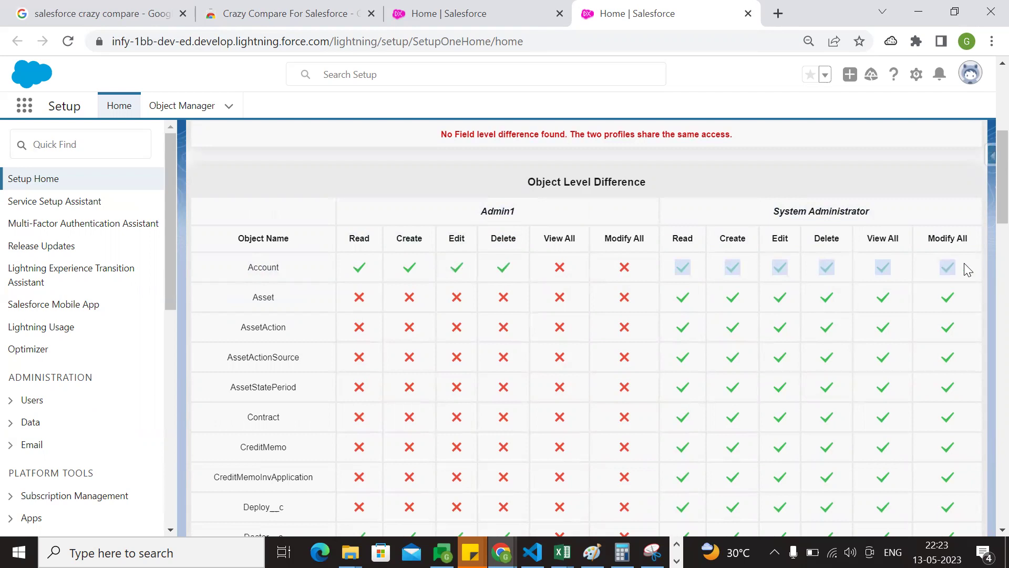
drag(678, 276, 823, 272)
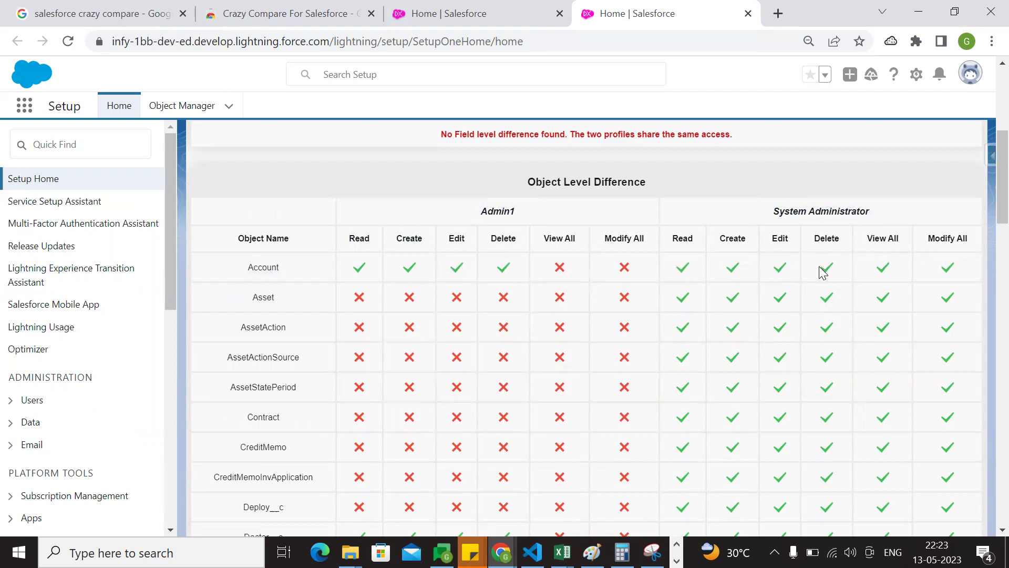
drag(240, 273, 295, 273)
drag(608, 270, 554, 268)
drag(652, 280, 612, 274)
click(586, 272)
drag(473, 218, 594, 223)
click(615, 219)
Step: Look through the remaining object rows and the Apex Class and VF Page Access Difference sections
scroll(579, 339, down, 10)
scroll(669, 345, down, 7)
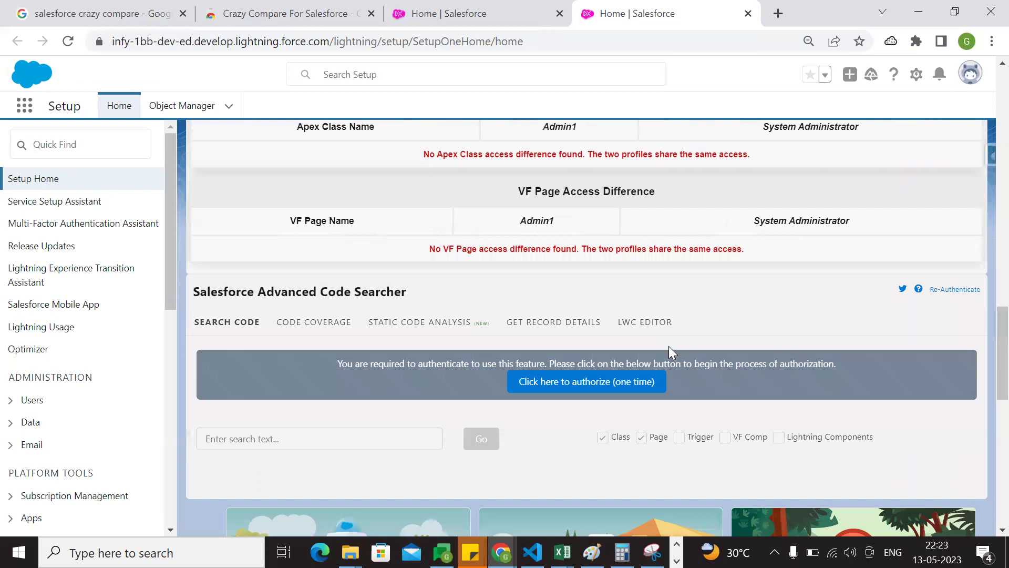
scroll(664, 352, up, 18)
scroll(675, 356, down, 7)
scroll(608, 329, up, 3)
scroll(543, 329, up, 5)
scroll(557, 331, down, 3)
scroll(557, 334, up, 3)
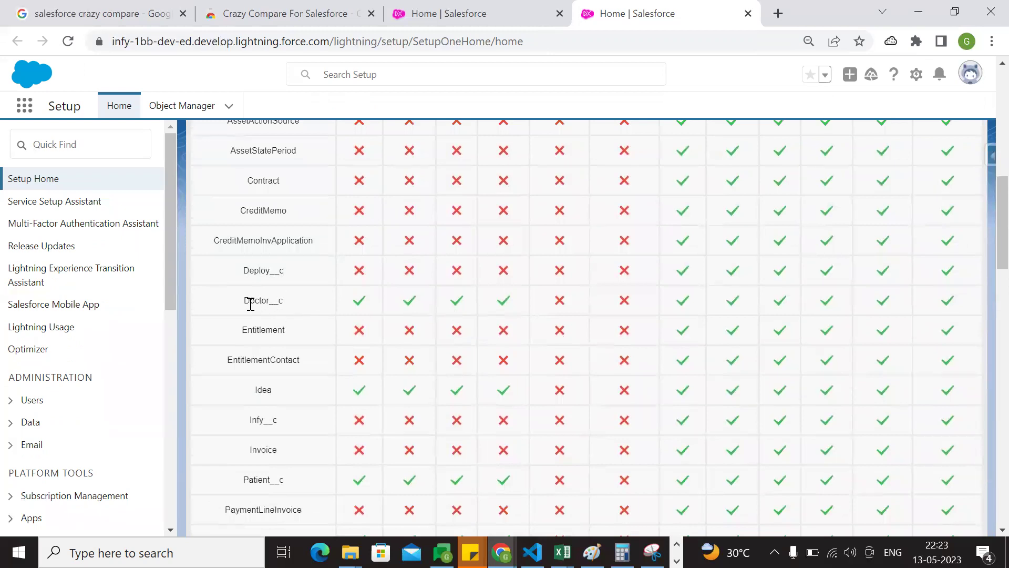
Step: Compare the Doctor__c object permissions of Admin1 with those of System Administrator
drag(291, 308, 244, 309)
drag(509, 304, 357, 306)
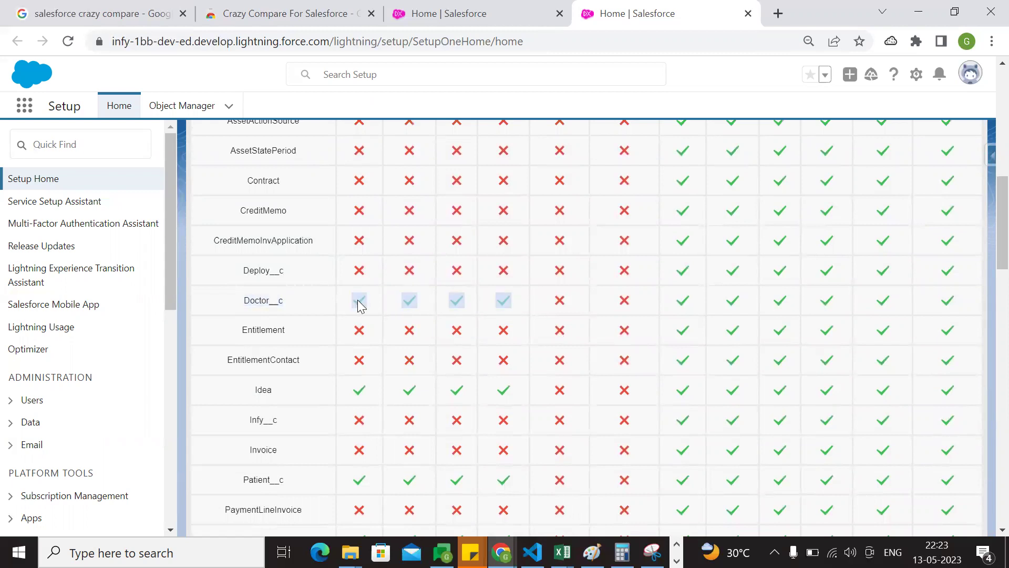
drag(560, 300, 682, 305)
click(660, 305)
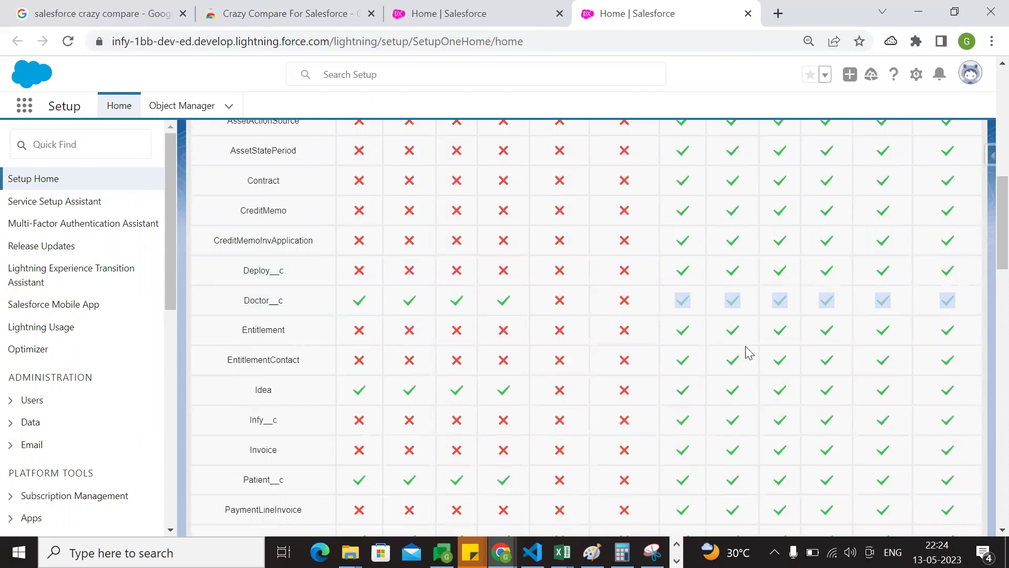
scroll(746, 352, down, 1)
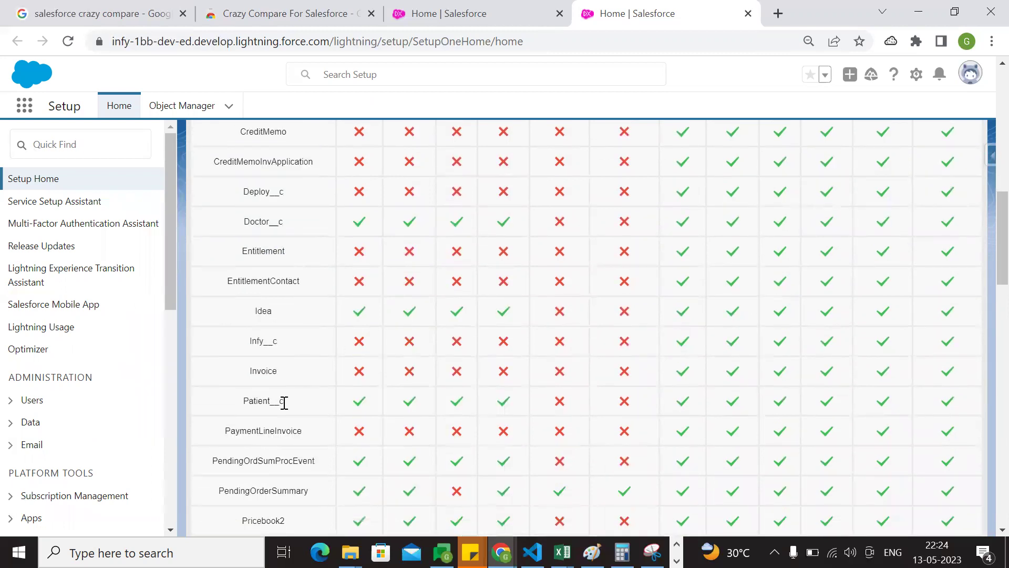
Step: Check Admin1's permissions on the Invoice and Infy__c objects, and review the Apex Class and VF Page Access Difference sections
drag(286, 373, 242, 375)
drag(315, 376, 633, 375)
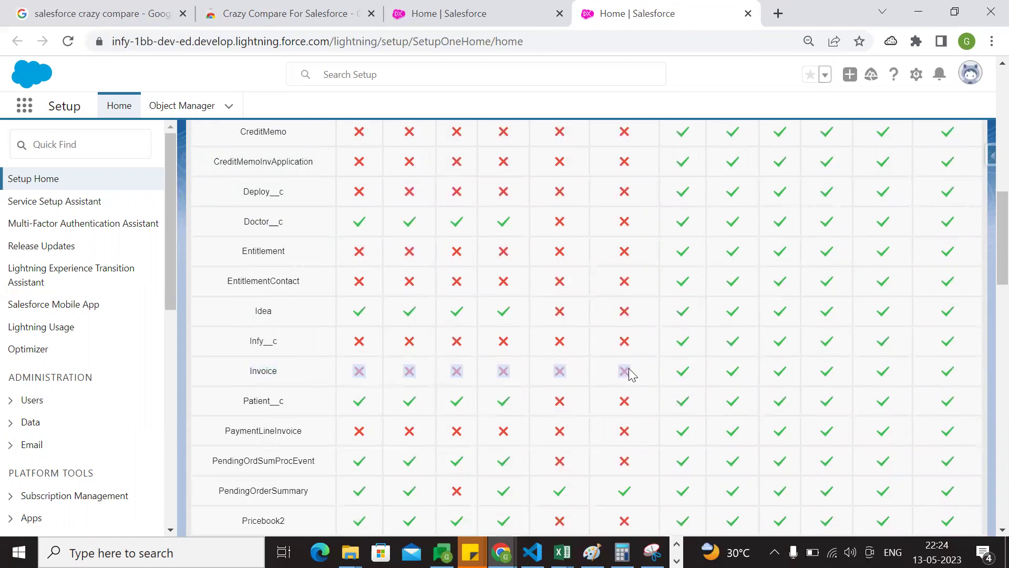
click(310, 376)
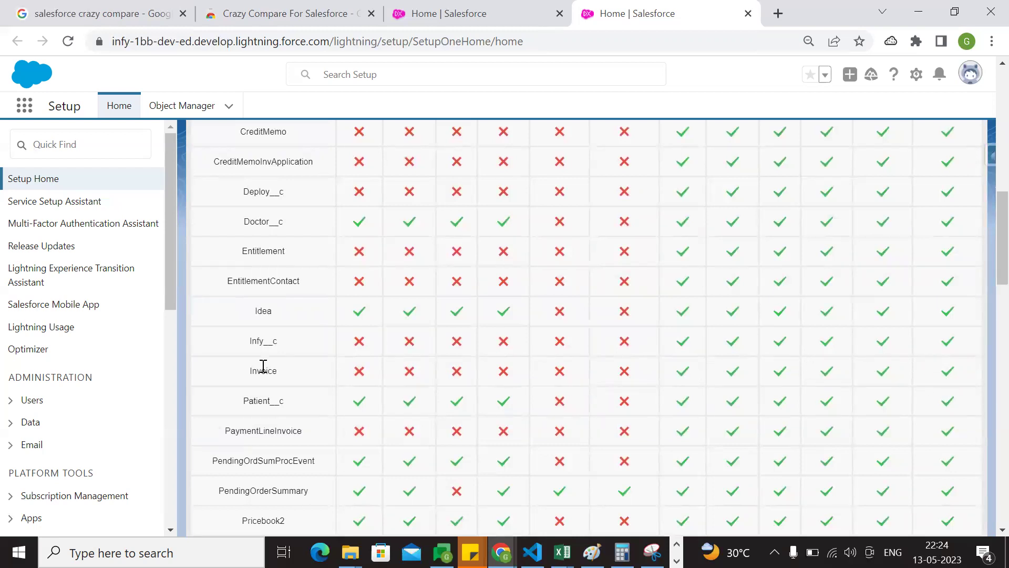
drag(289, 352, 232, 352)
drag(359, 341, 530, 292)
scroll(530, 292, down, 6)
scroll(581, 303, down, 4)
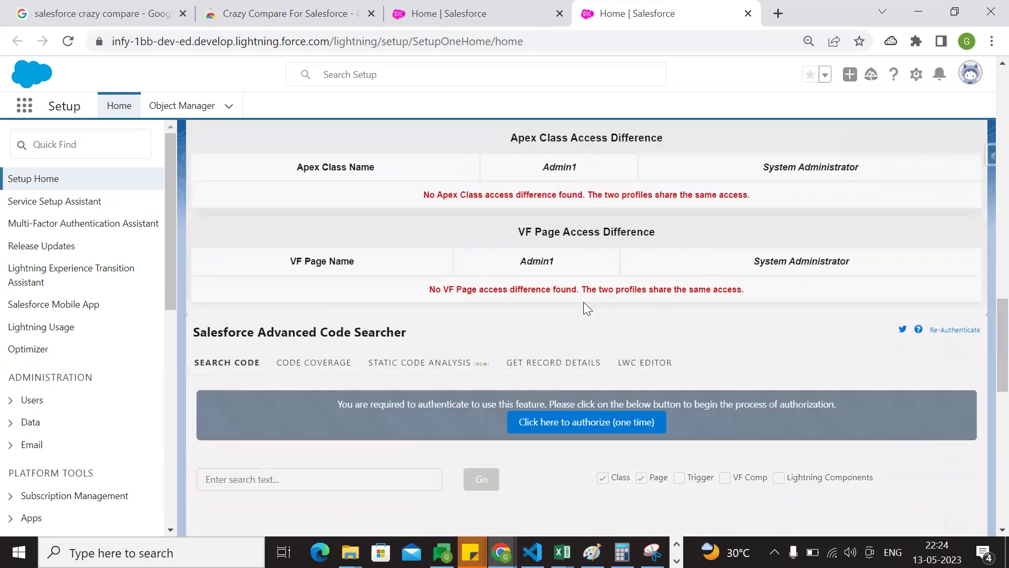
Step: Change Profile 1 to Contract Manager and find its differences from System Administrator
scroll(477, 311, up, 20)
scroll(633, 361, up, 3)
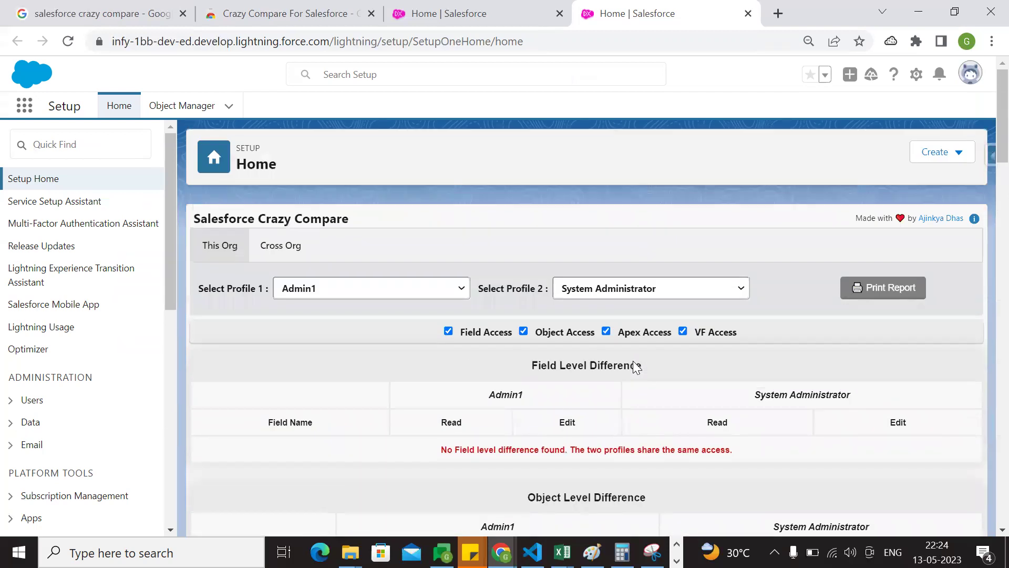
click(423, 295)
scroll(389, 236, down, 1)
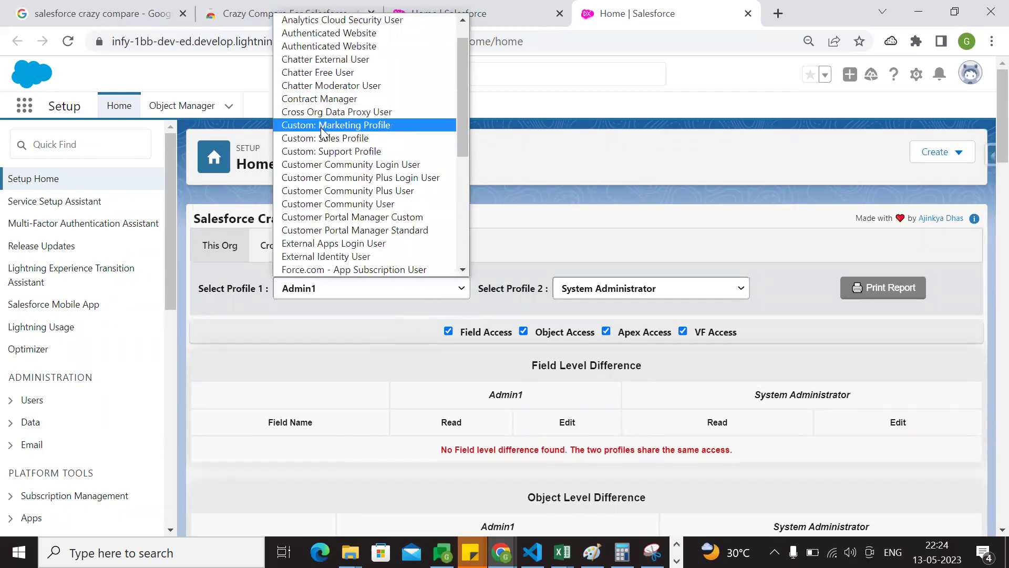
click(314, 100)
click(493, 192)
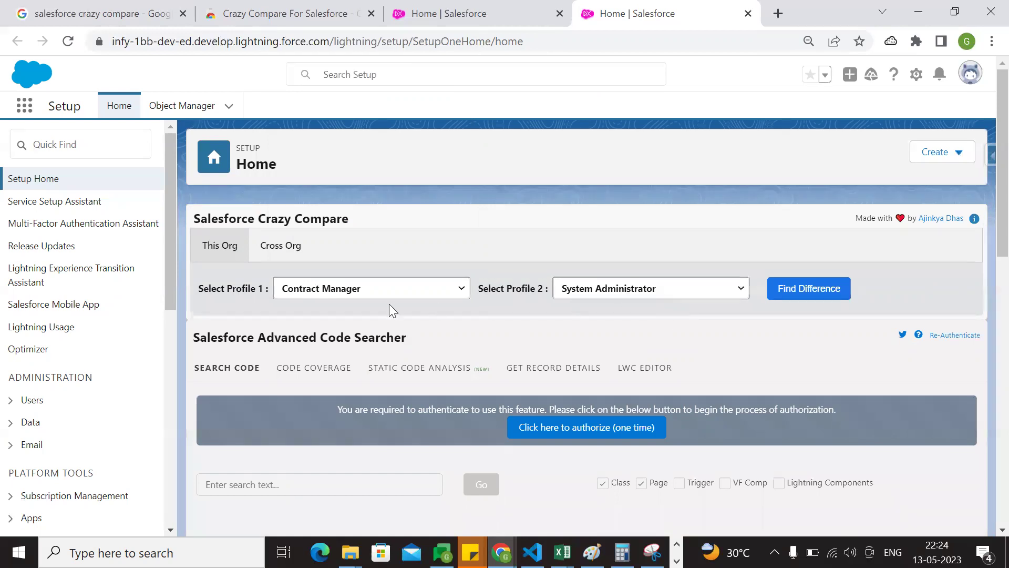
click(807, 296)
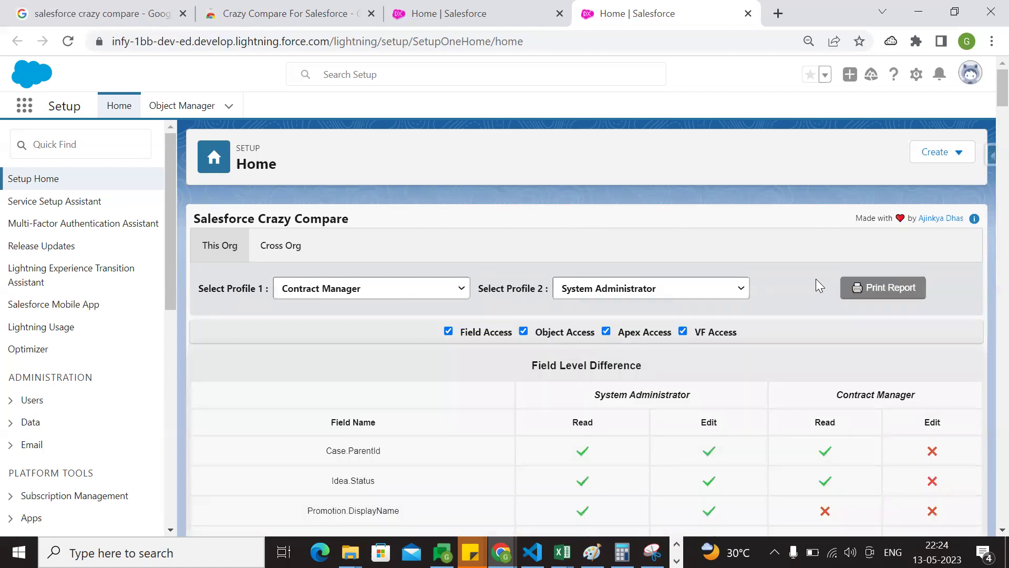
Step: Examine the fields listed under Field Level Difference and System Administrator's Read and Edit access to them
scroll(817, 282, down, 2)
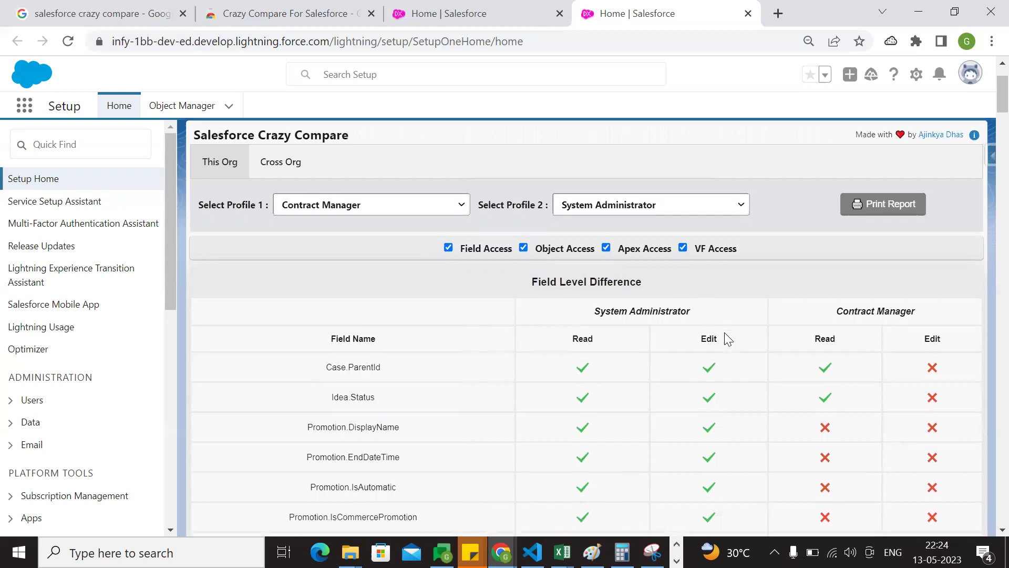
scroll(614, 278, down, 2)
drag(602, 236, 696, 236)
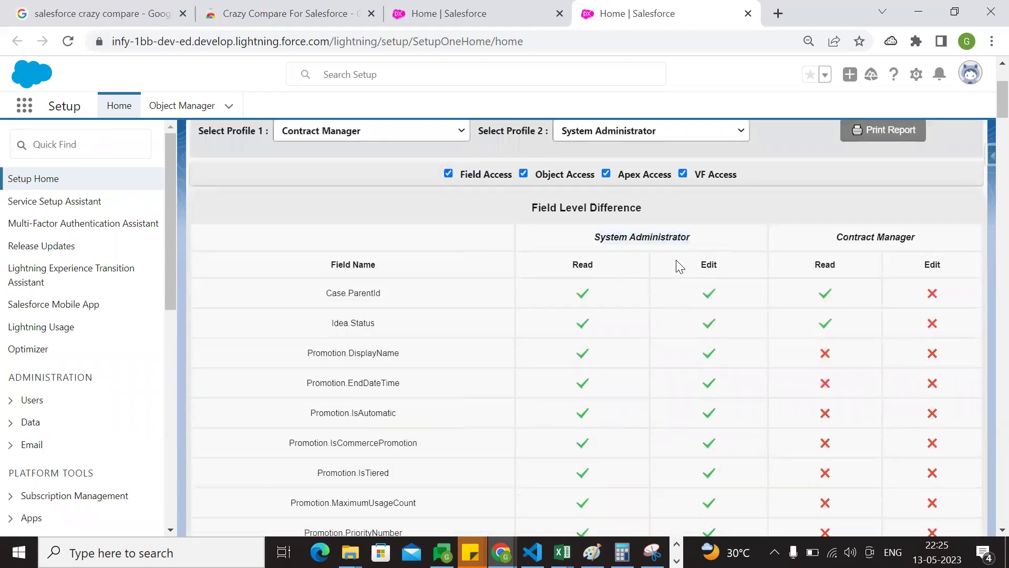
scroll(652, 320, down, 2)
drag(313, 215, 385, 348)
click(389, 353)
scroll(498, 376, down, 6)
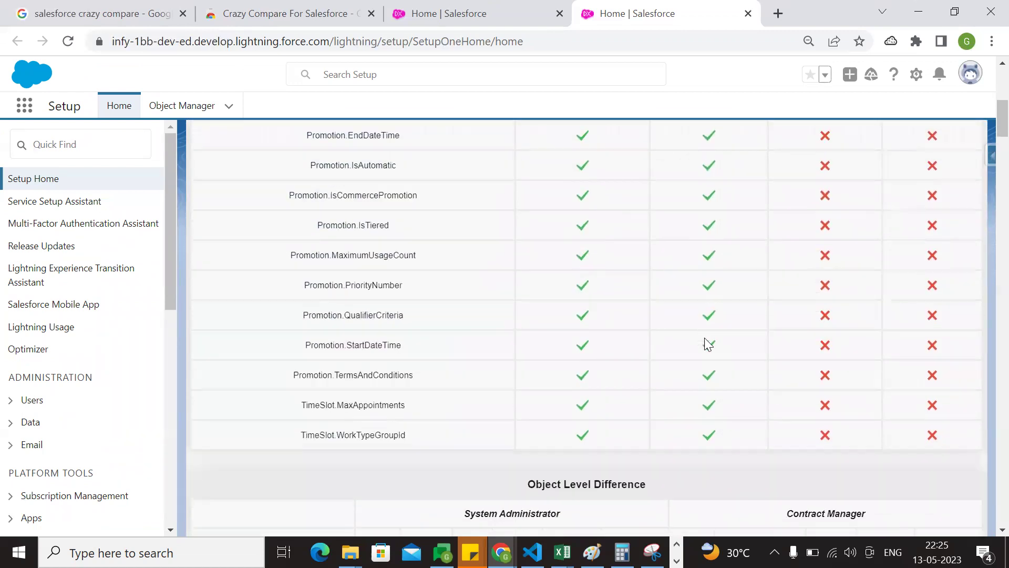
scroll(720, 352, up, 2)
drag(683, 368, 556, 240)
scroll(554, 237, up, 3)
scroll(557, 241, up, 2)
click(659, 254)
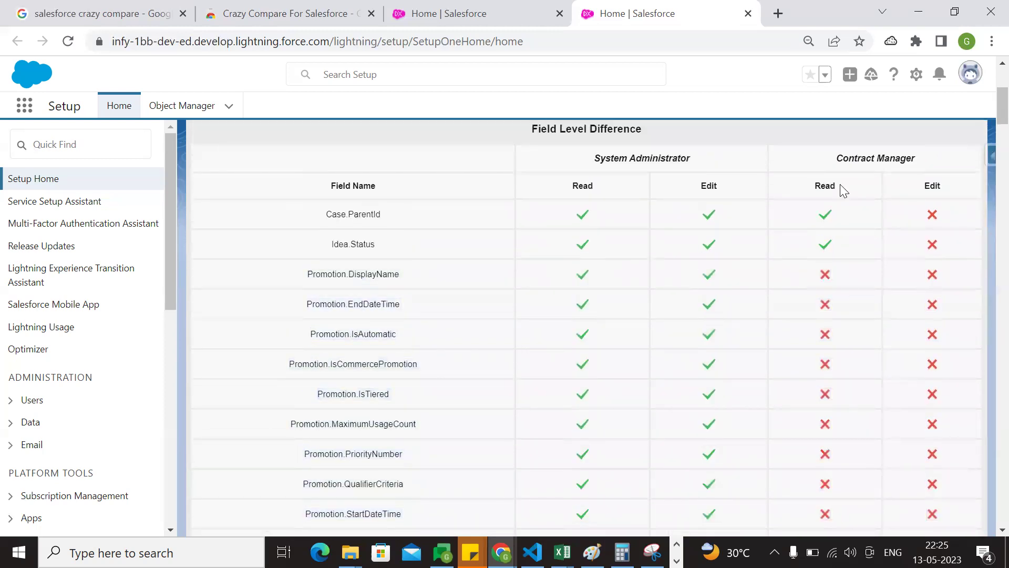
Step: Check Contract Manager's Read and Edit access in the Field Level Difference table, focusing on Case.ParentId and Idea.Status
triple_click(929, 156)
mouse_move(825, 215)
mouse_down()
mouse_move(823, 247)
mouse_move(819, 220)
mouse_up()
double_click(358, 217)
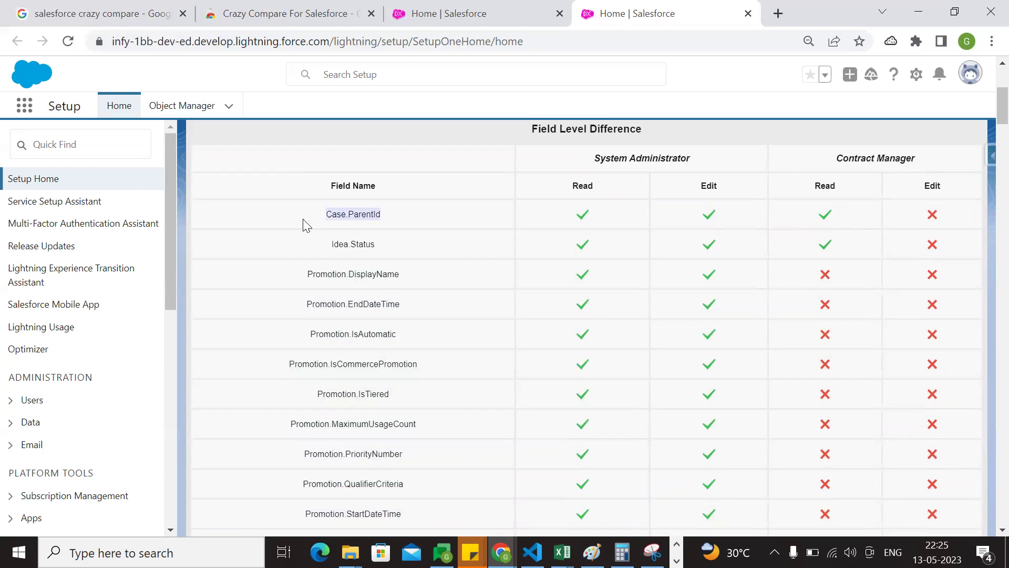
double_click(340, 245)
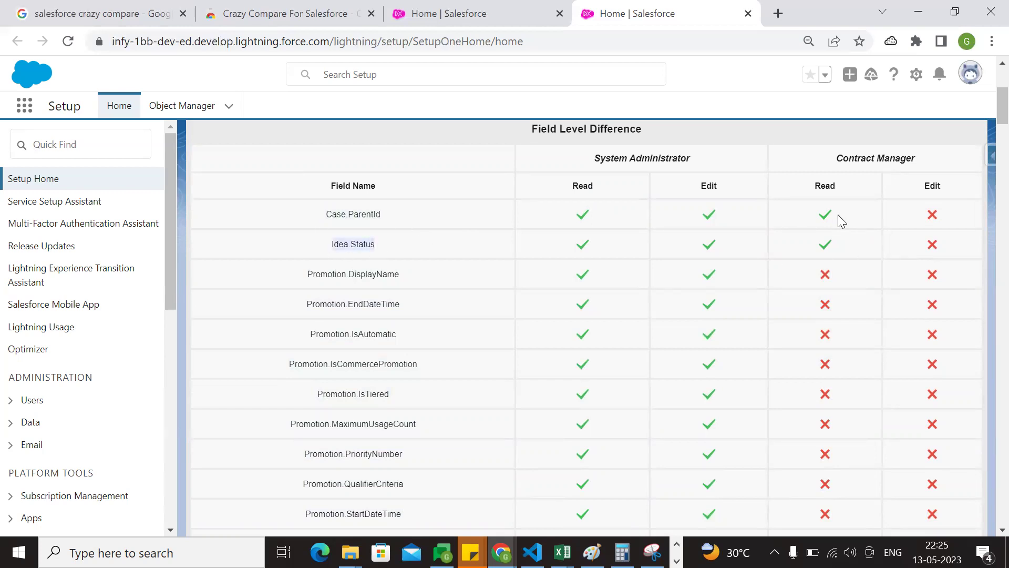
click(832, 240)
scroll(888, 277, down, 3)
scroll(885, 255, up, 3)
scroll(637, 298, up, 3)
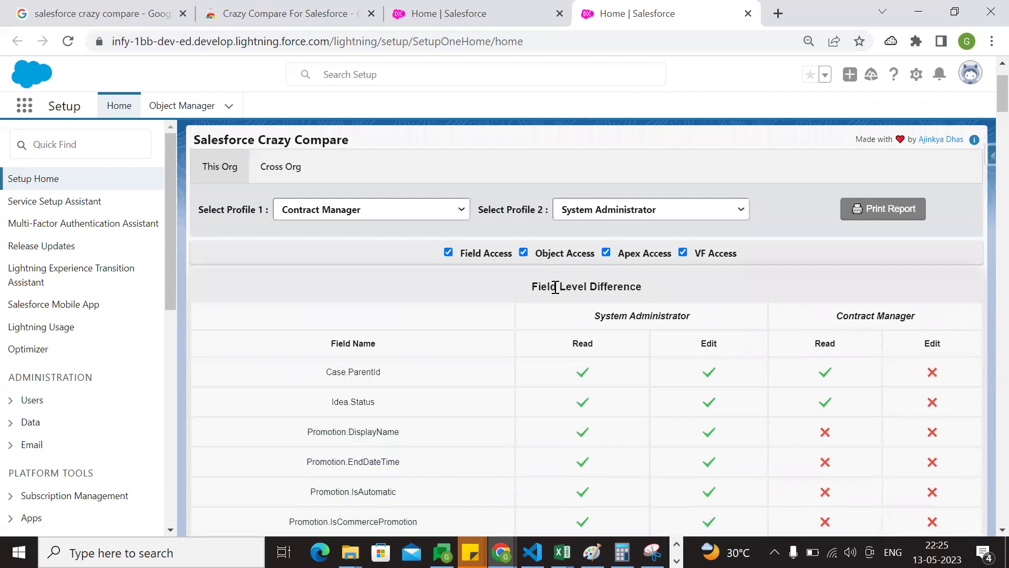
Step: Compare the Account object permissions shown for System Administrator and Contract Manager under Object Level Difference
scroll(746, 290, down, 10)
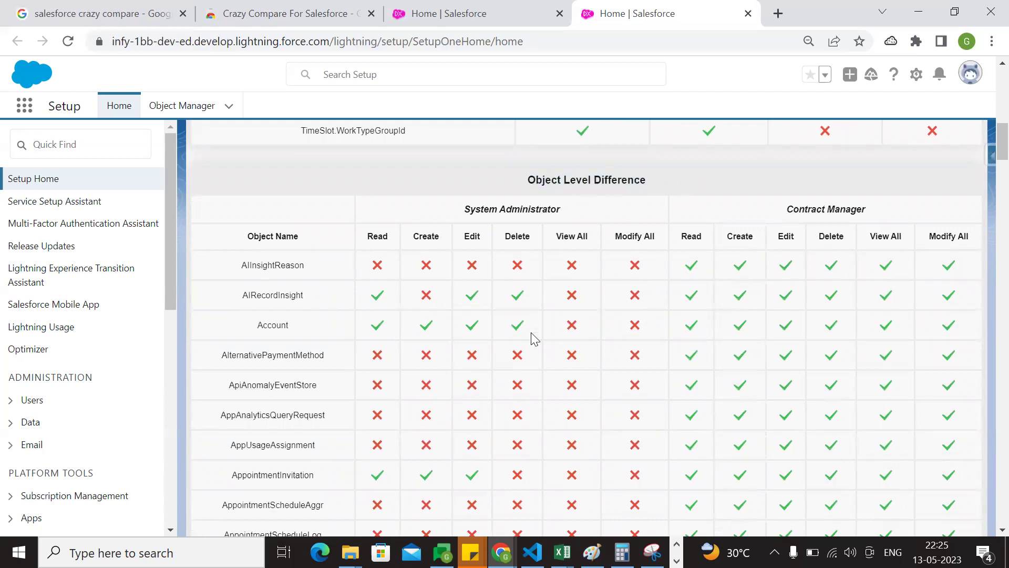
drag(465, 210, 570, 221)
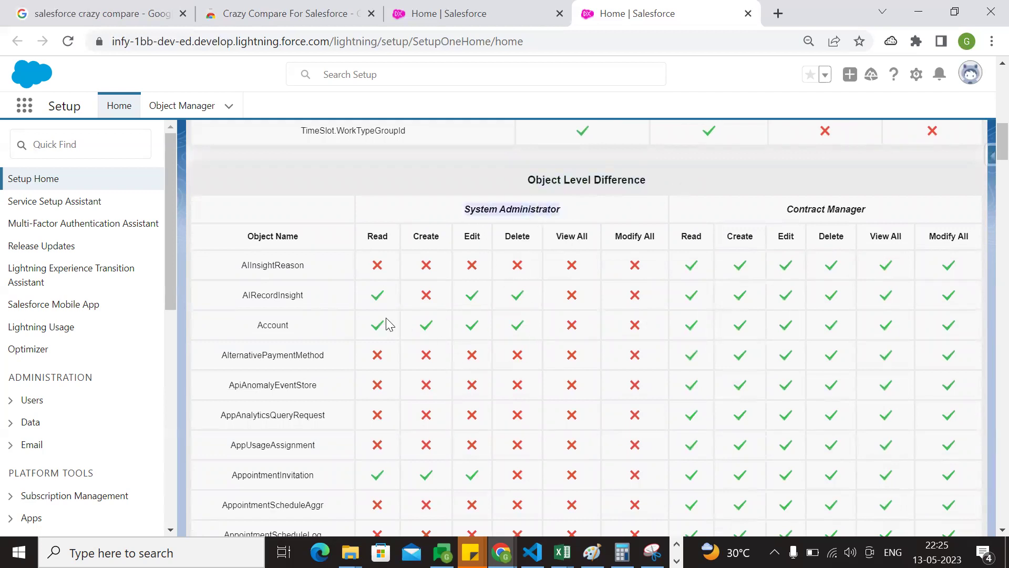
drag(361, 331, 534, 332)
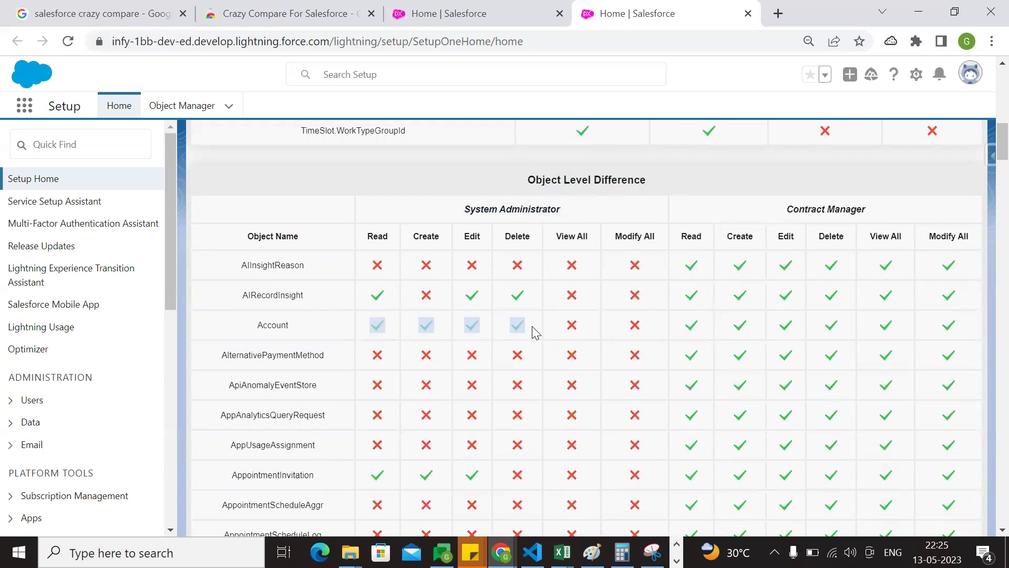
click(694, 344)
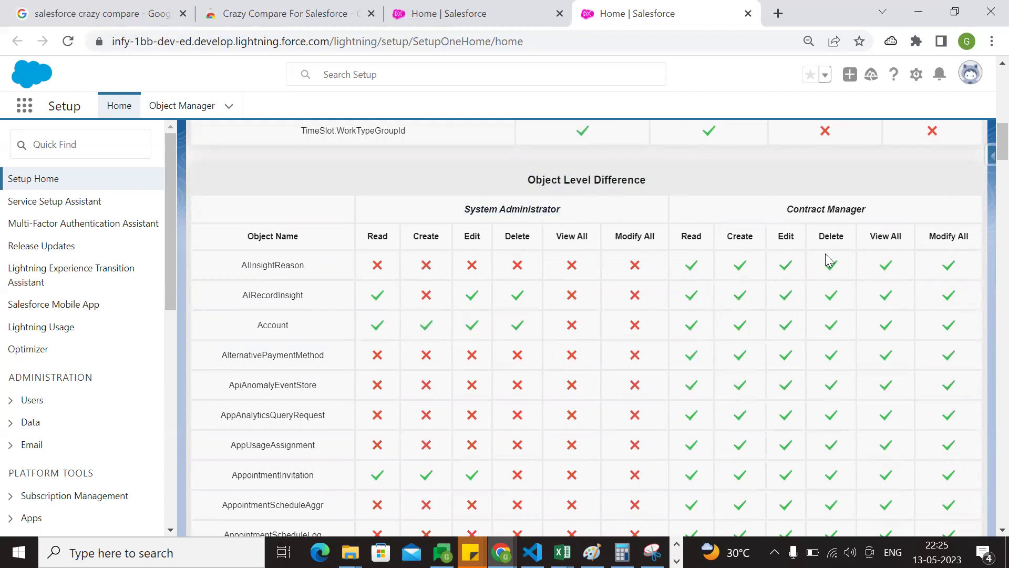
drag(781, 215, 881, 221)
drag(741, 325, 690, 343)
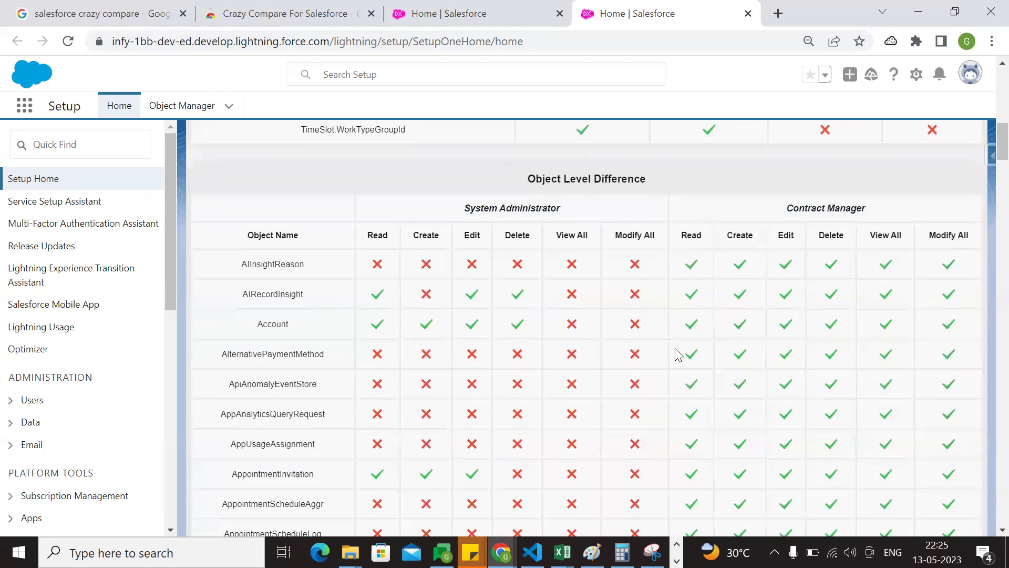
Step: Examine System Administrator's and Contract Manager's permissions on the remaining objects under Object Level Difference, including Idea and Lead
scroll(676, 354, down, 10)
scroll(609, 350, down, 4)
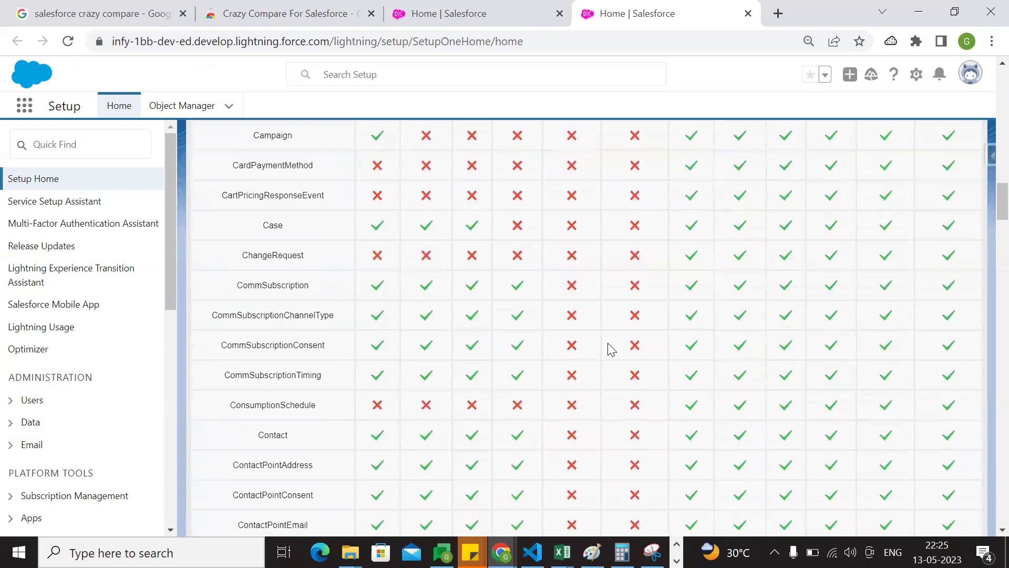
scroll(643, 286, down, 5)
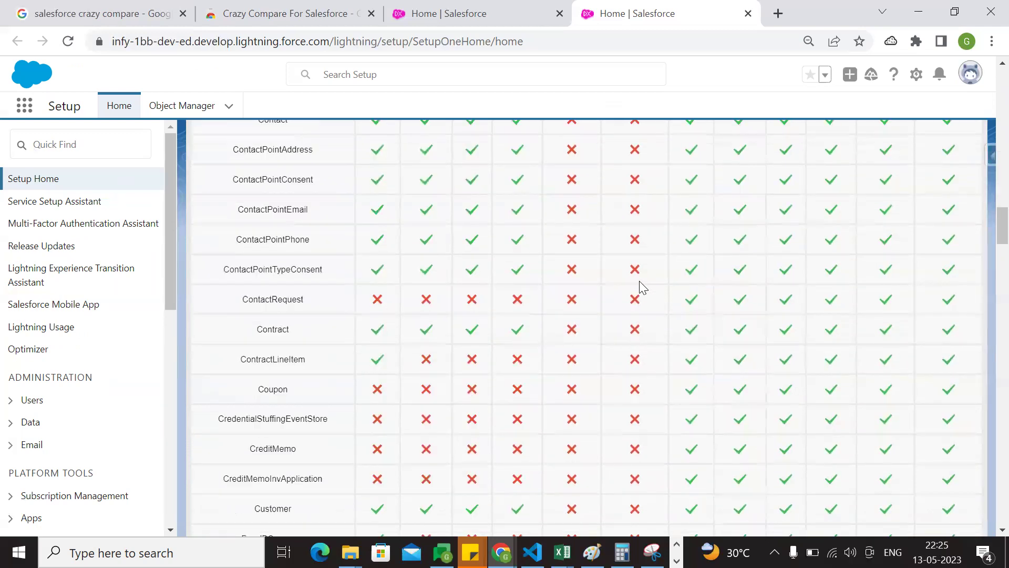
scroll(642, 287, down, 4)
scroll(630, 333, down, 1)
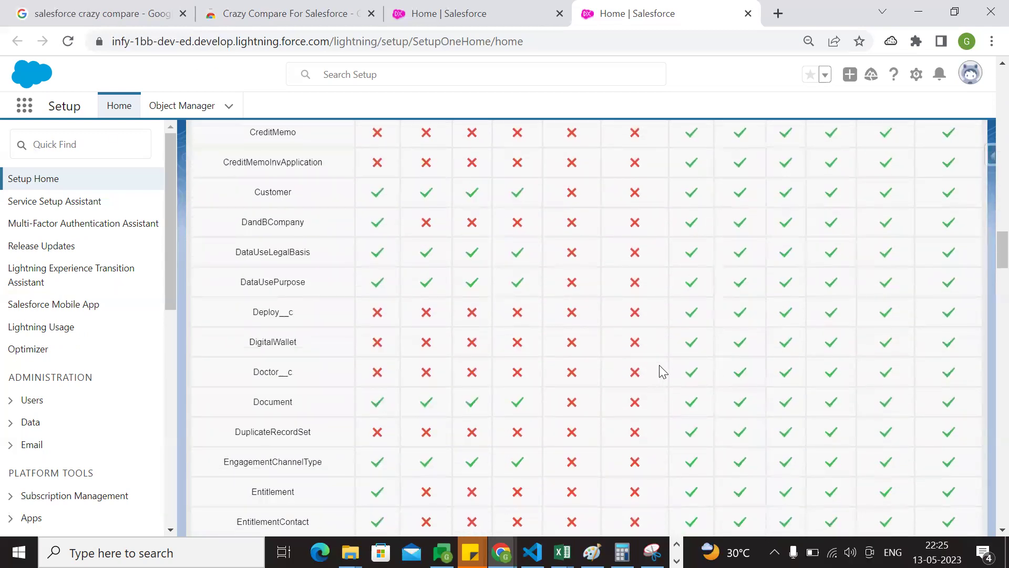
scroll(660, 370, down, 8)
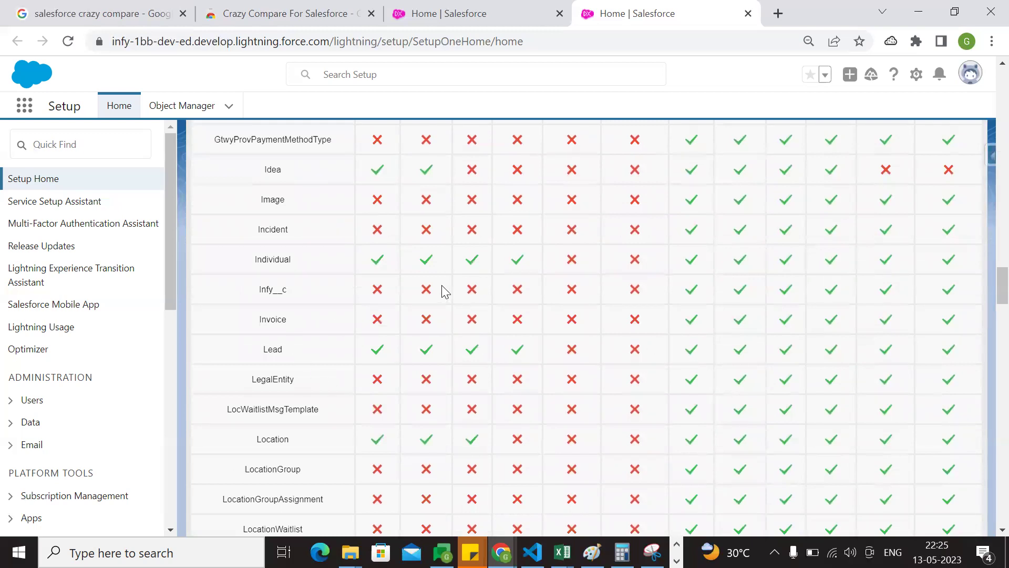
scroll(458, 305, down, 1)
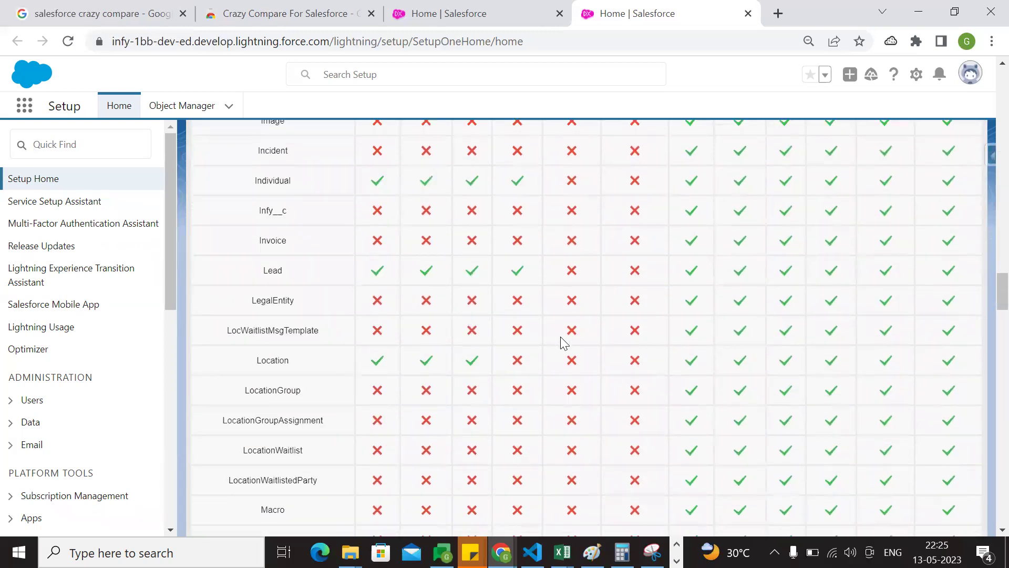
scroll(554, 346, up, 1)
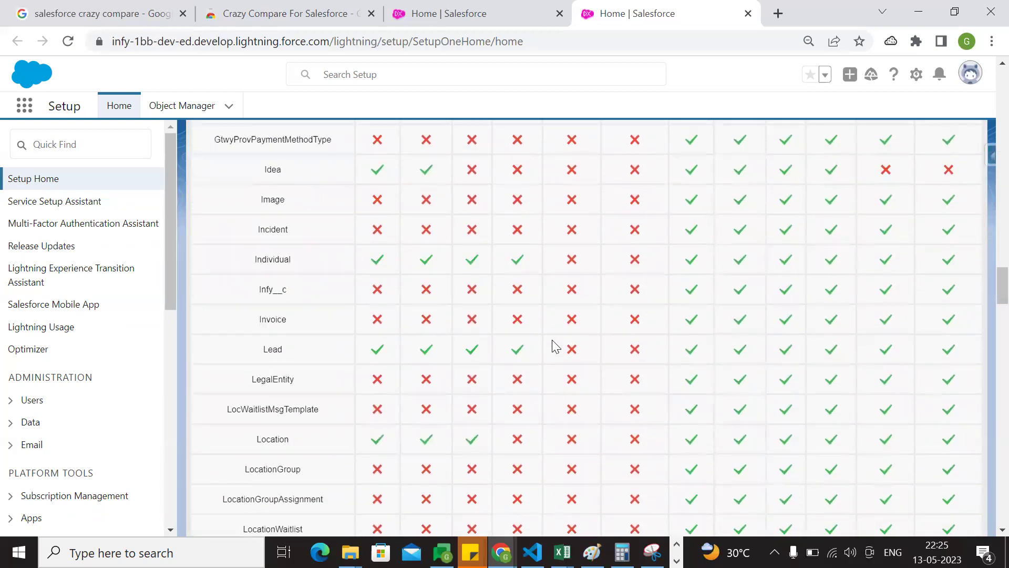
scroll(736, 409, up, 8)
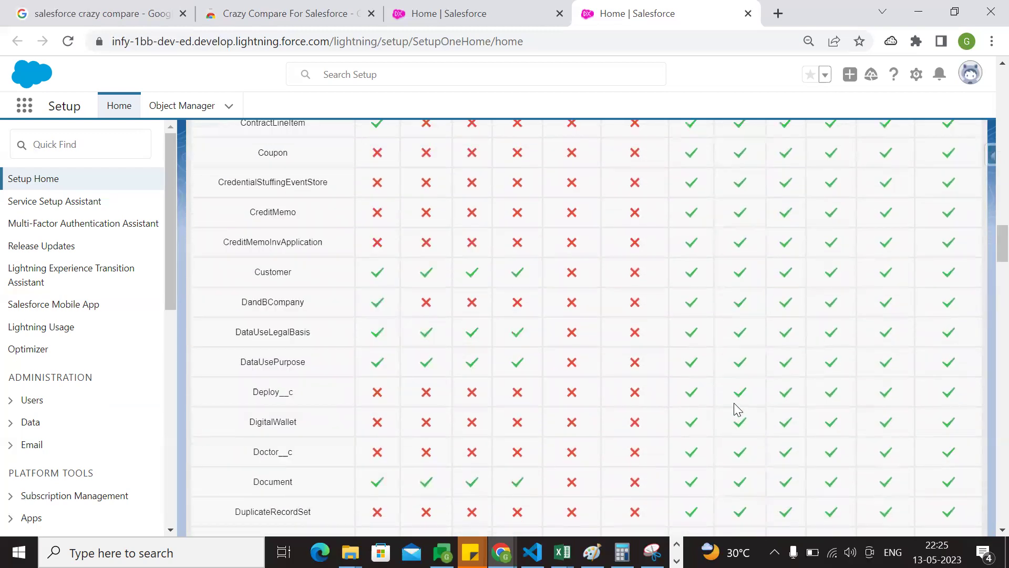
scroll(736, 409, down, 20)
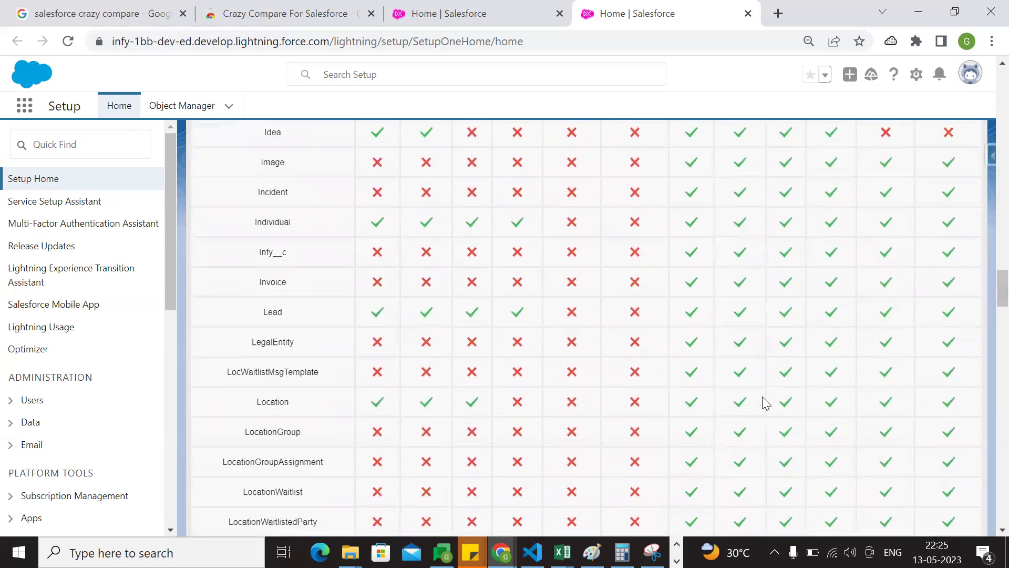
Step: Check the Apex Class Access Difference and VF Page Access Difference sections for Contract Manager and System Administrator
scroll(764, 411, down, 5)
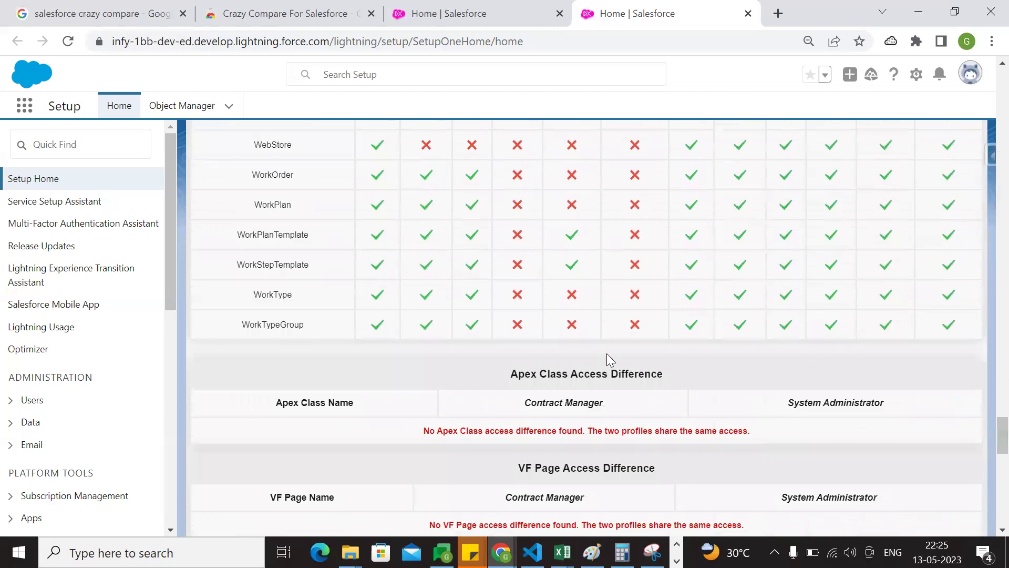
scroll(607, 354, down, 6)
scroll(642, 364, up, 4)
drag(511, 304, 692, 299)
click(511, 413)
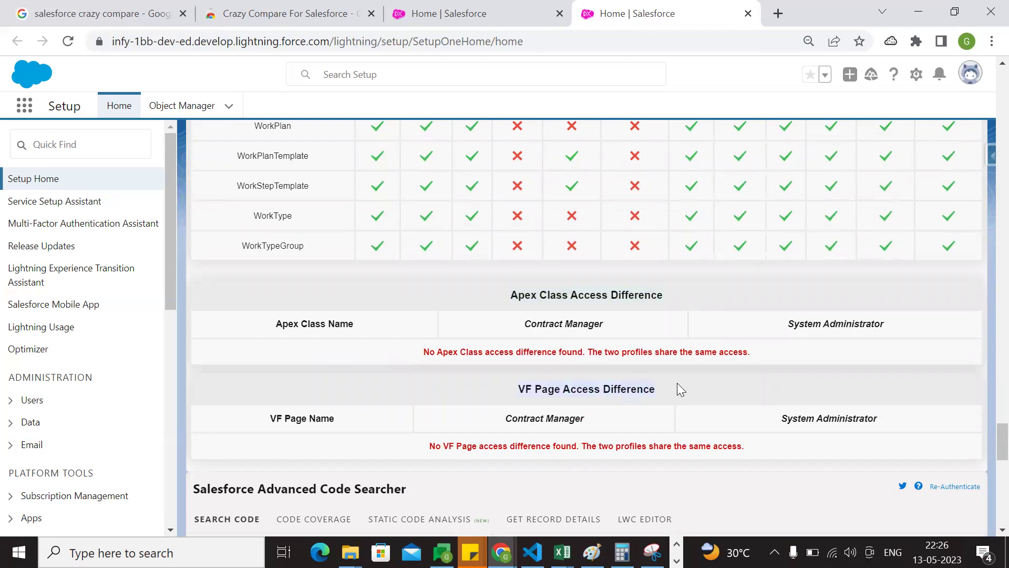
Step: Limit the comparison report to Field Access by turning off Object Access, Apex Access and VF Access, and look through the filtered report
scroll(677, 384, down, 5)
scroll(673, 387, up, 20)
scroll(675, 393, up, 15)
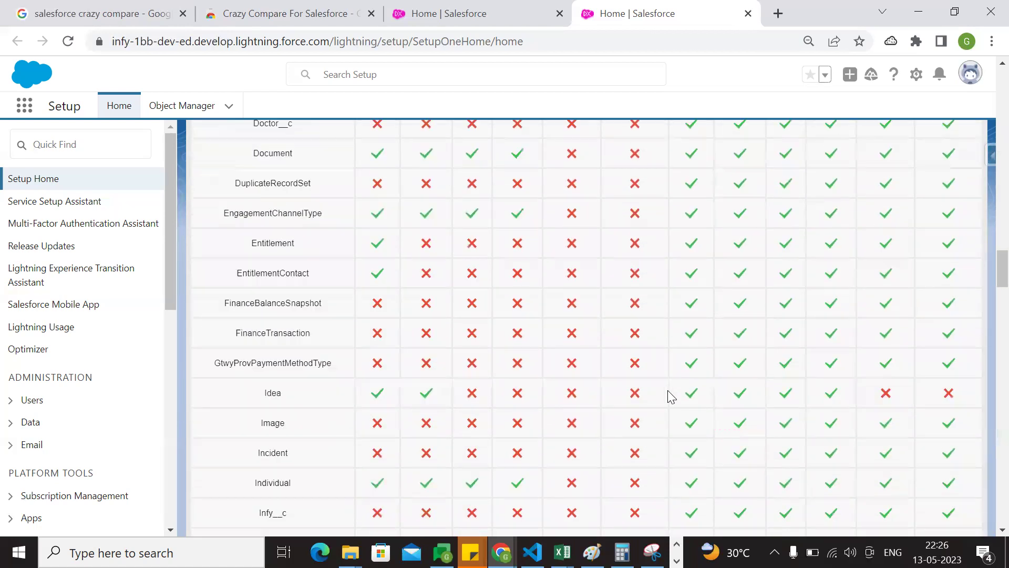
scroll(715, 363, up, 5)
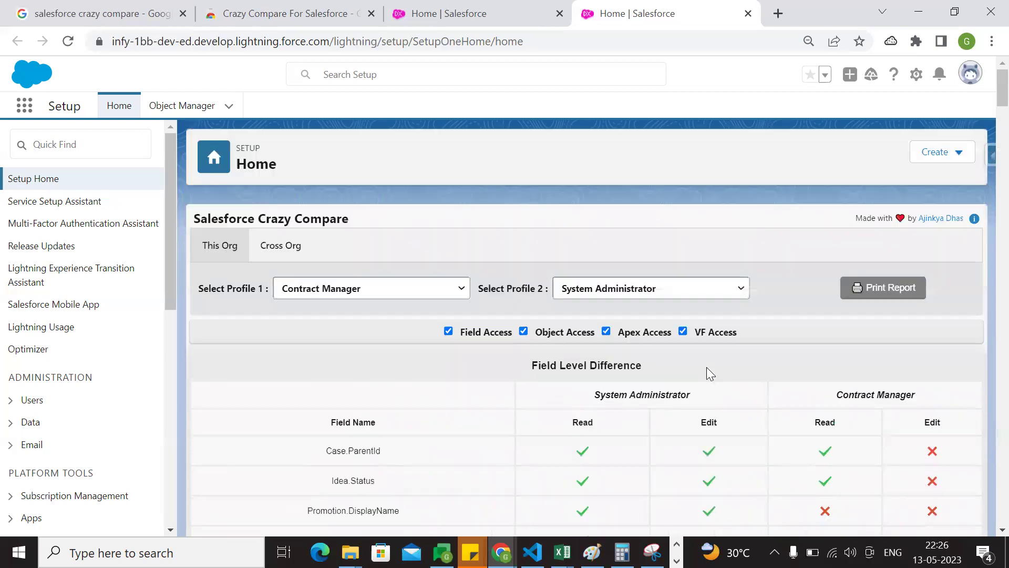
scroll(586, 343, down, 2)
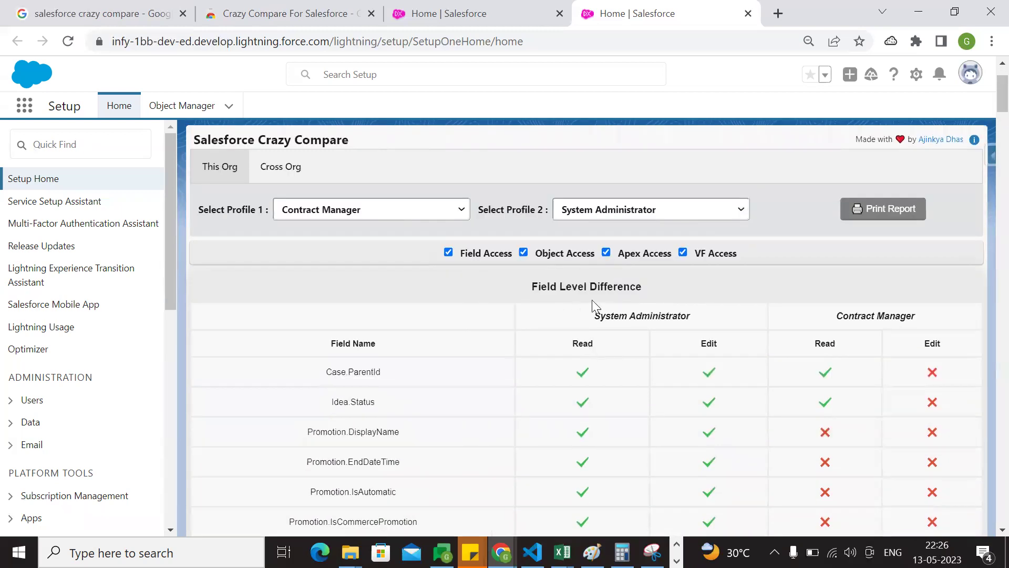
click(682, 252)
click(616, 256)
click(523, 253)
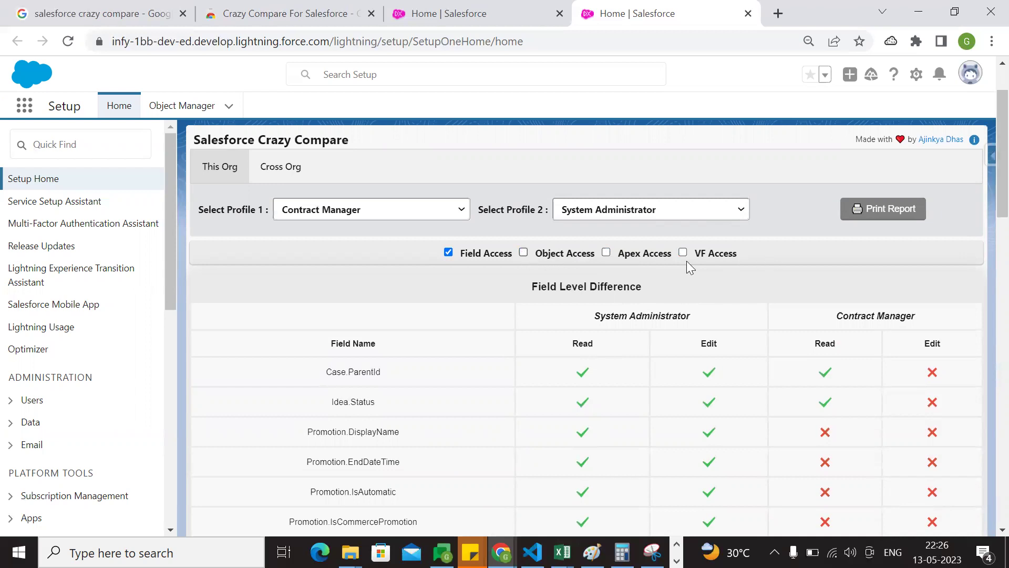
scroll(783, 257, down, 6)
scroll(684, 292, down, 7)
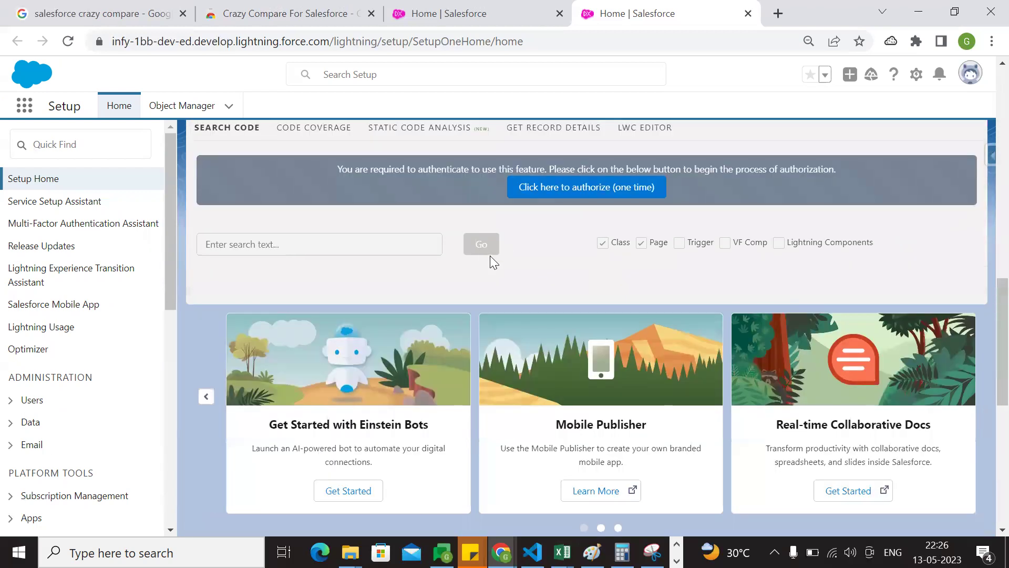
scroll(544, 273, up, 4)
scroll(765, 290, up, 7)
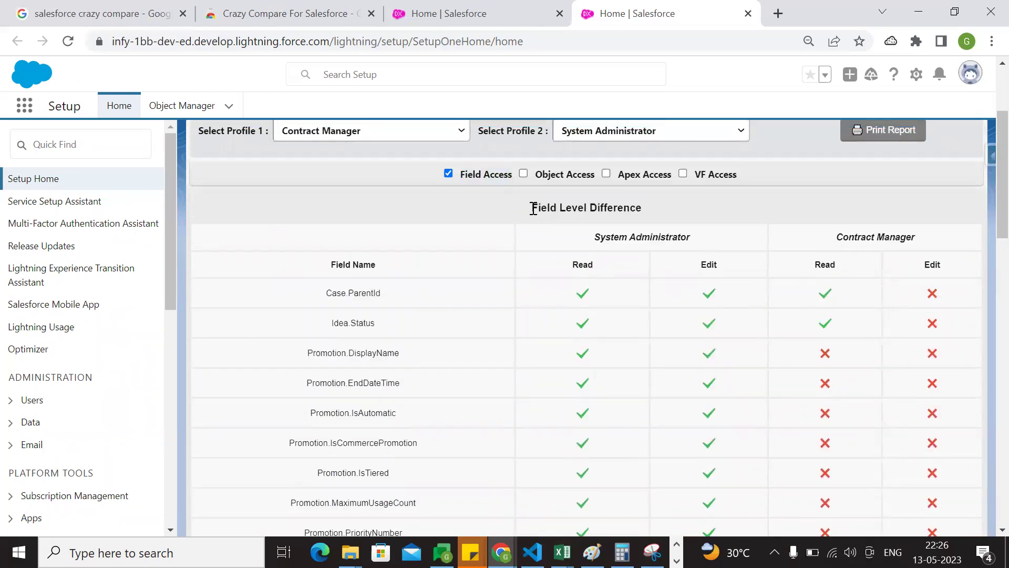
Step: Change Profile 1 to Marketing User and find its differences from System Administrator
scroll(641, 273, up, 3)
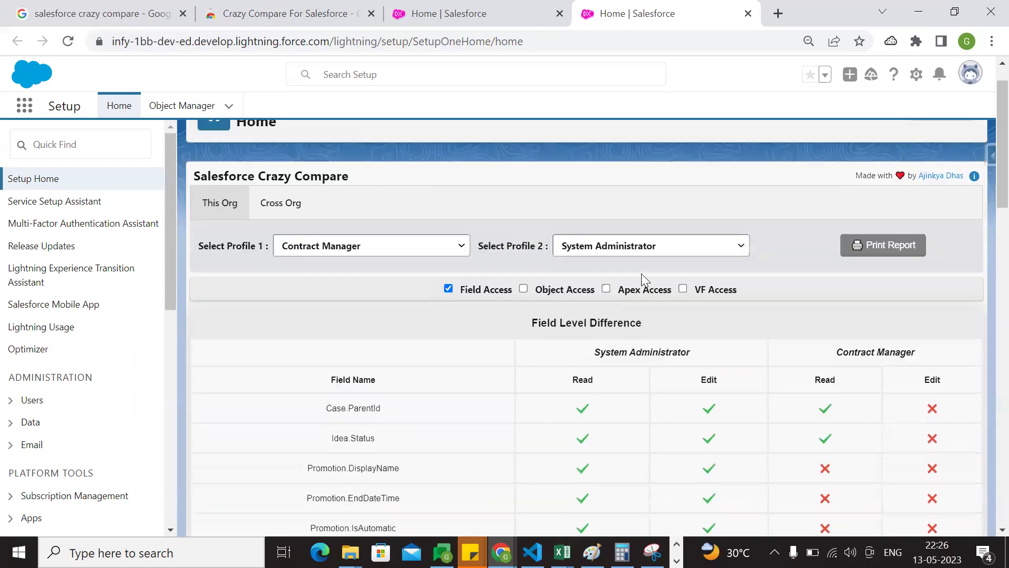
click(382, 297)
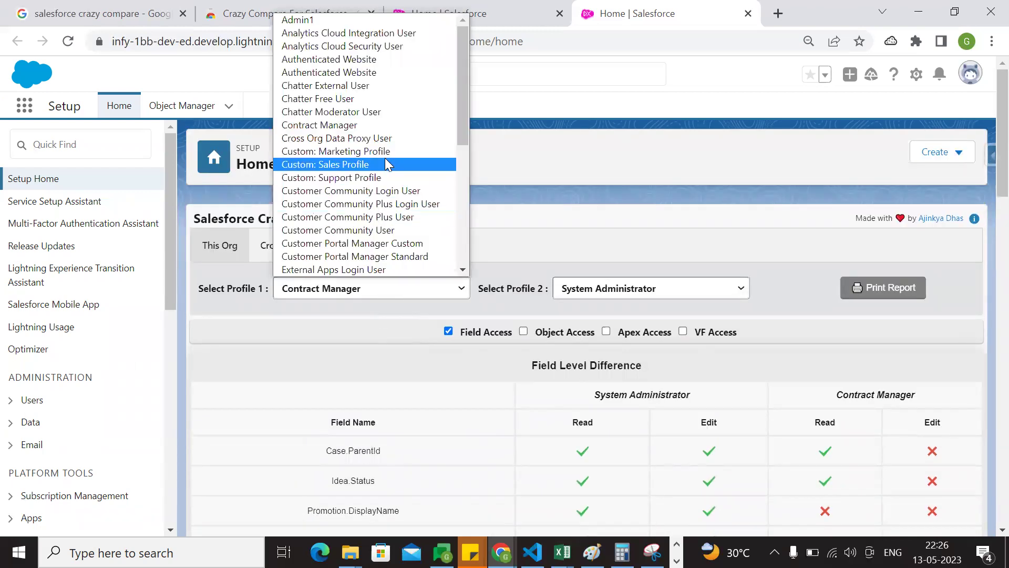
scroll(368, 158, down, 5)
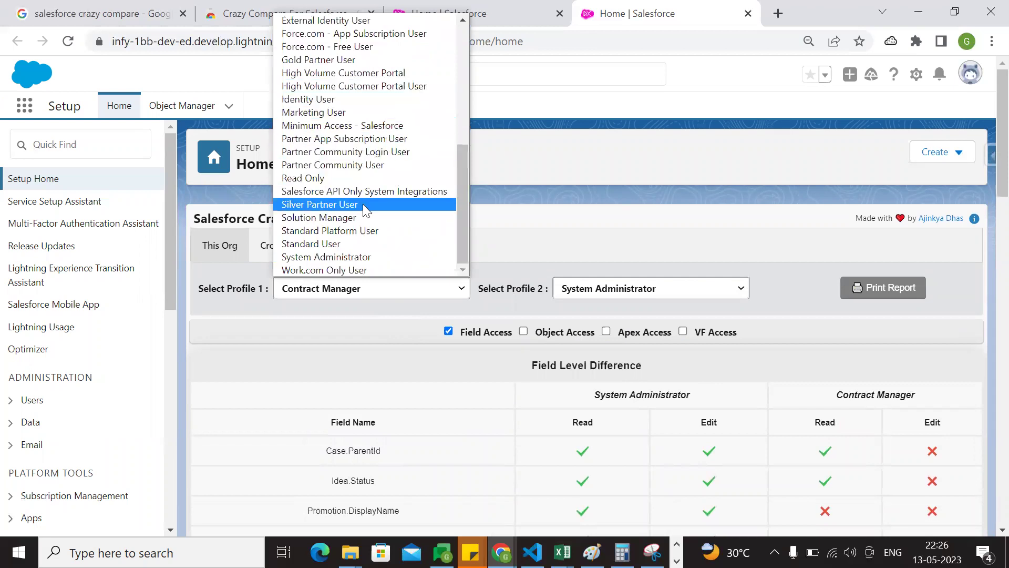
click(348, 113)
click(500, 198)
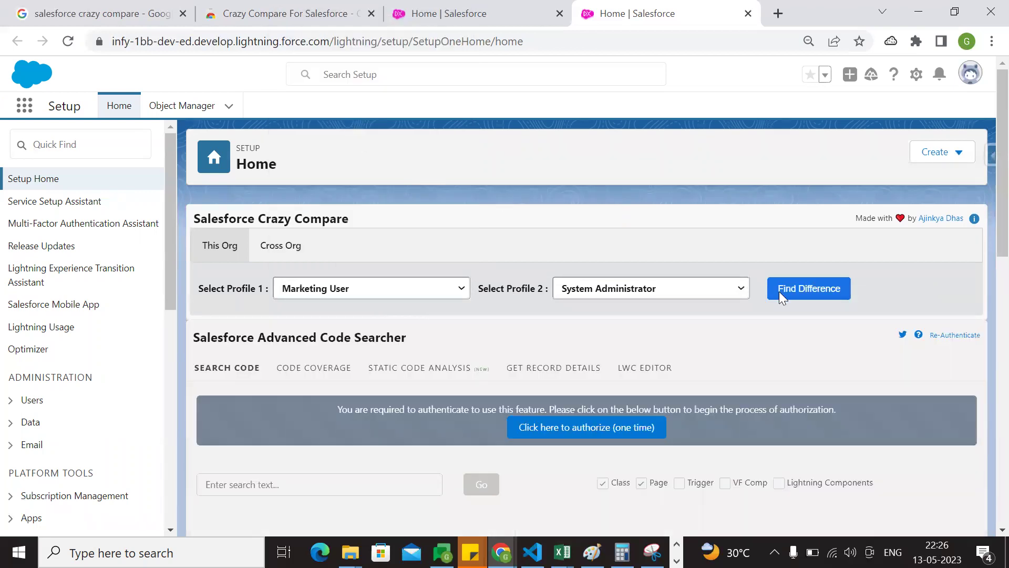
click(807, 291)
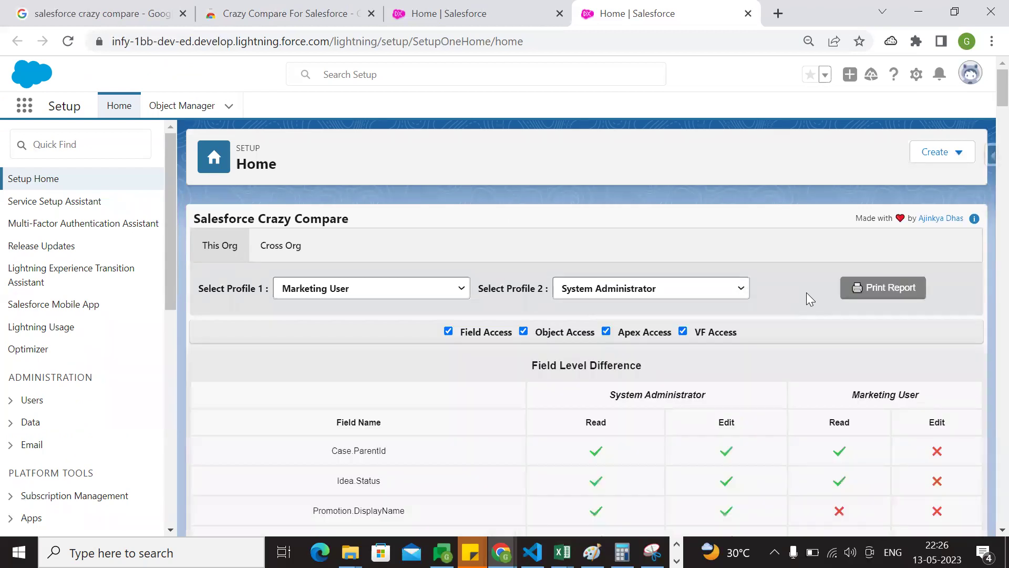
Step: Compare Marketing User's field access and its permissions on AIInsightReason, AIRecordInsight and Account with System Administrator's
scroll(811, 309, down, 4)
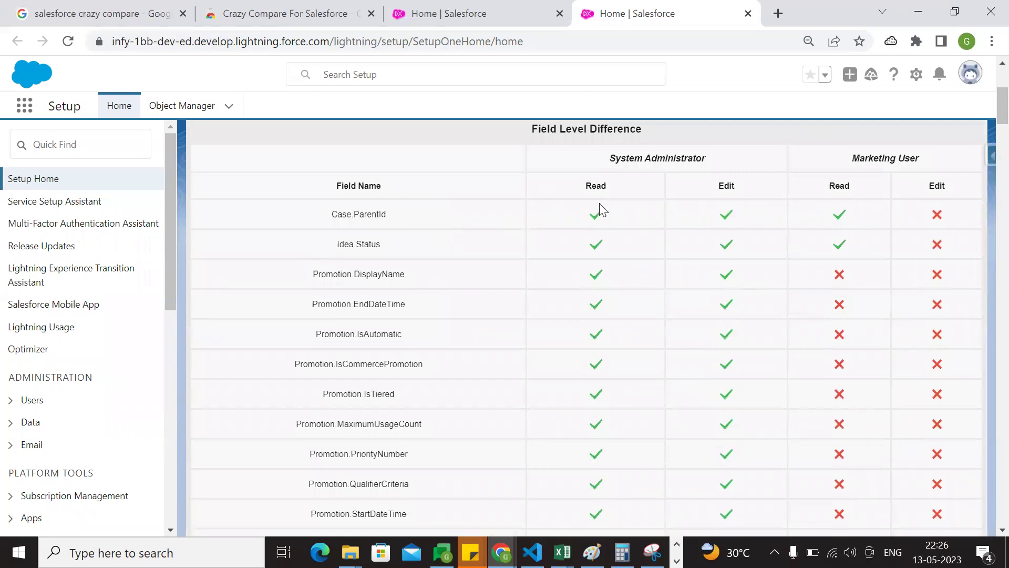
scroll(683, 218, down, 9)
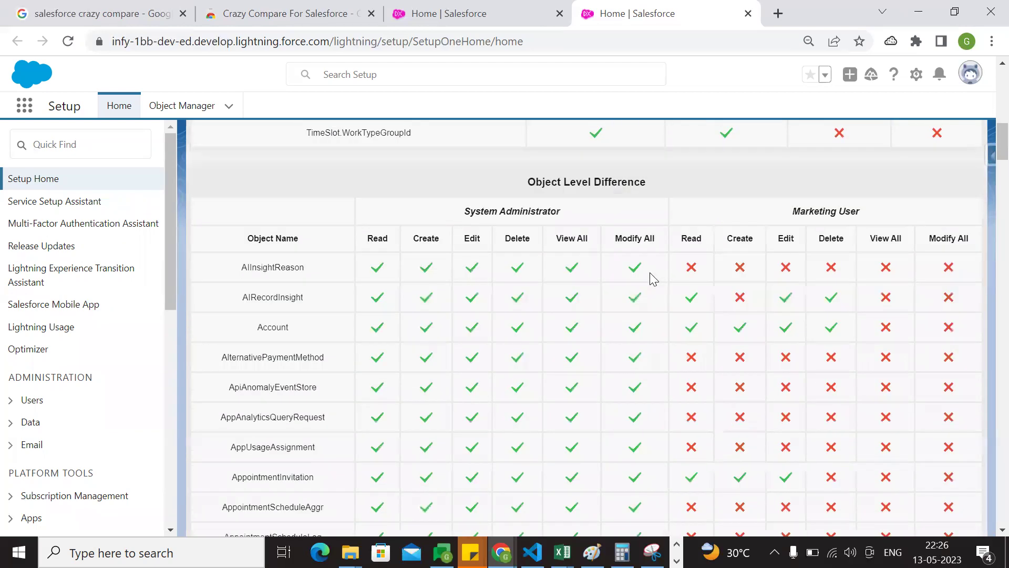
drag(359, 329, 677, 314)
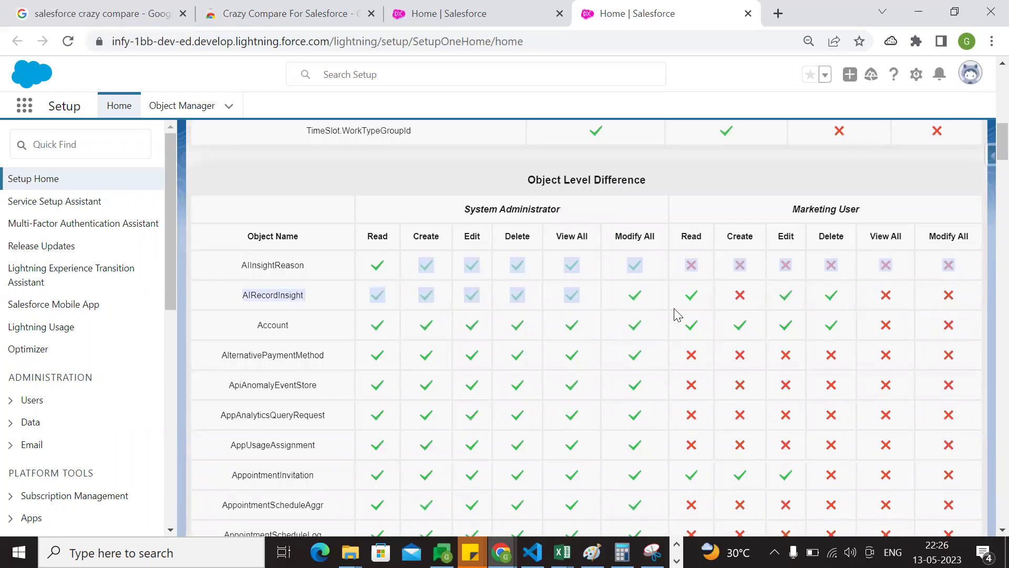
drag(799, 211, 884, 210)
click(780, 300)
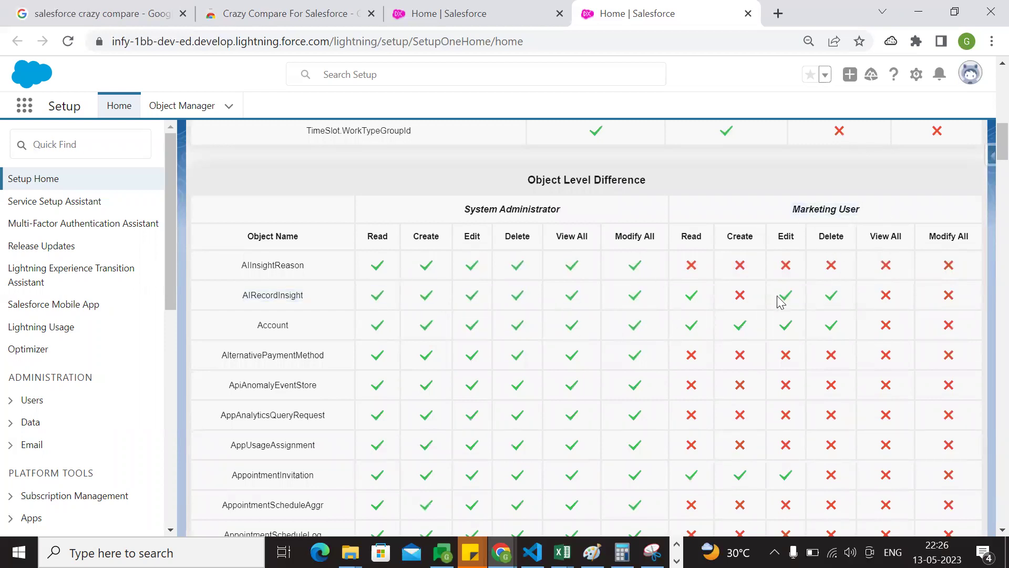
click(689, 269)
click(701, 332)
Step: Look through the rest of the Marketing User comparison, including the remaining objects and the Apex class and VF page sections
scroll(678, 348, down, 6)
scroll(686, 351, down, 20)
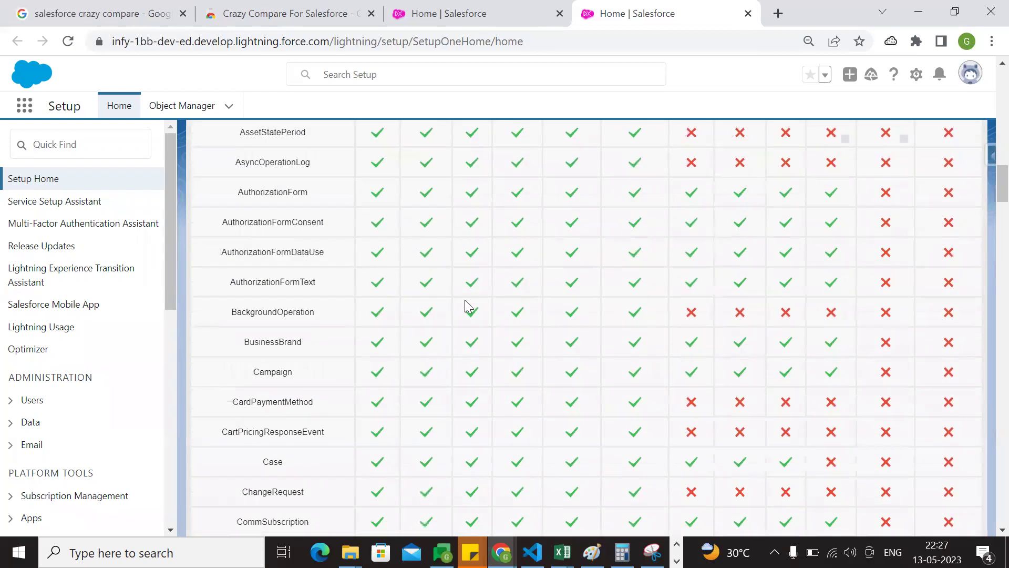
scroll(509, 373, down, 20)
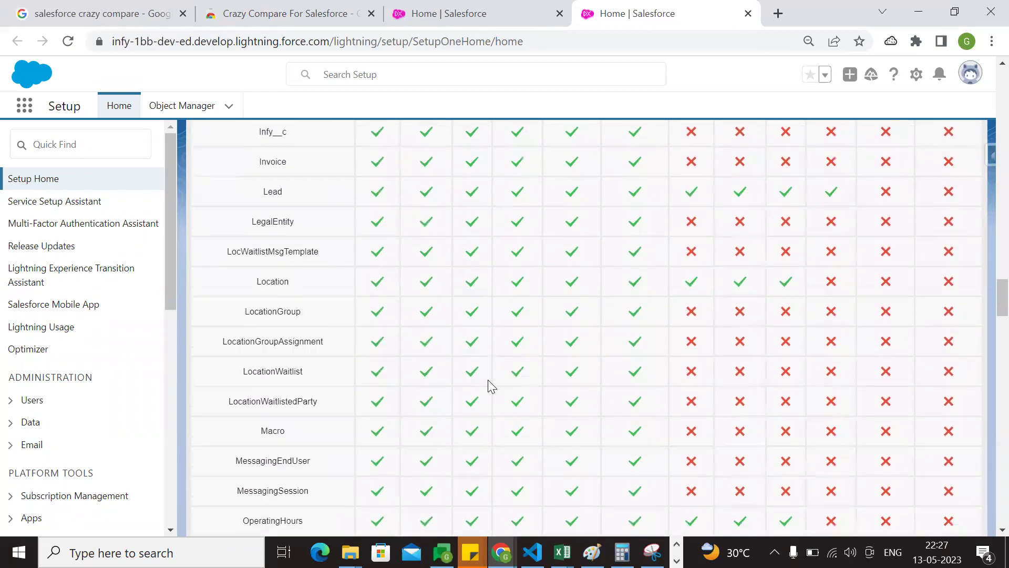
scroll(552, 413, down, 6)
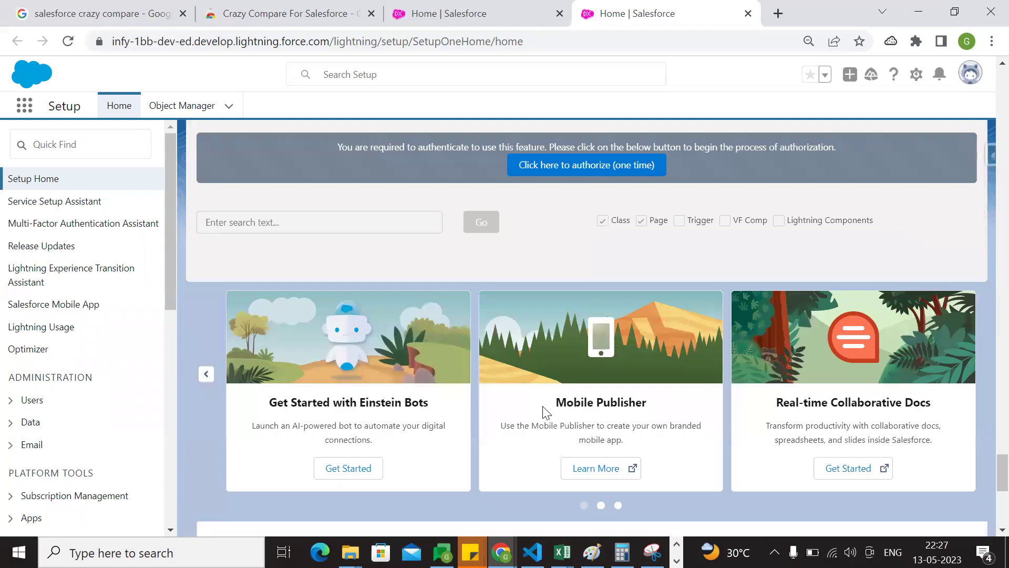
scroll(578, 405, up, 5)
scroll(640, 290, up, 20)
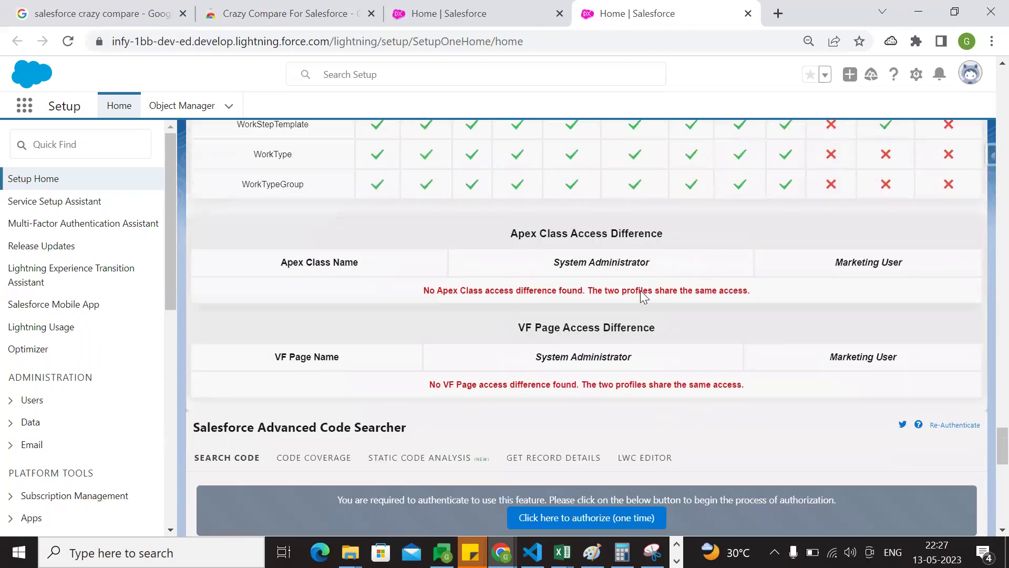
scroll(640, 291, up, 20)
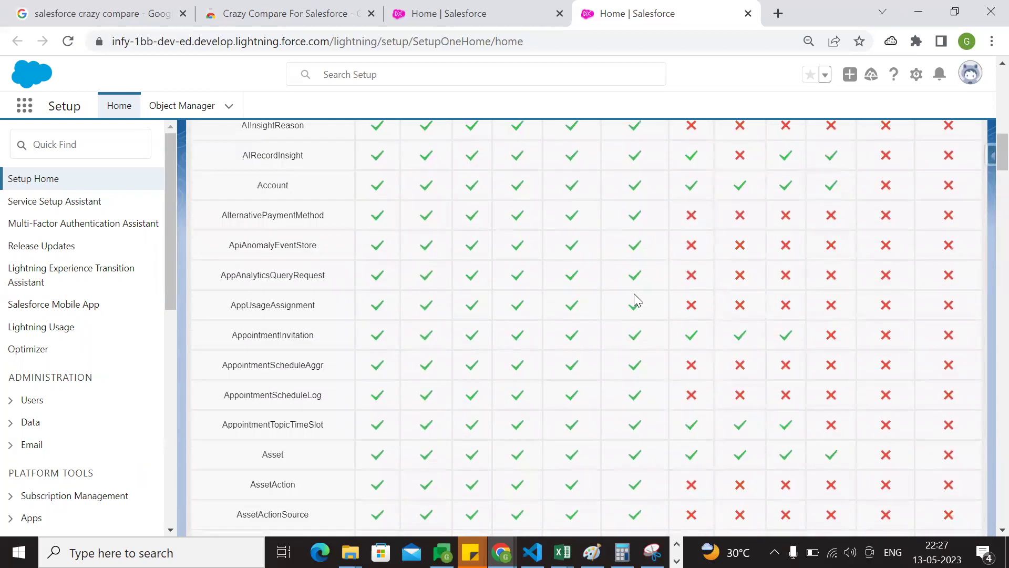
scroll(633, 303, up, 3)
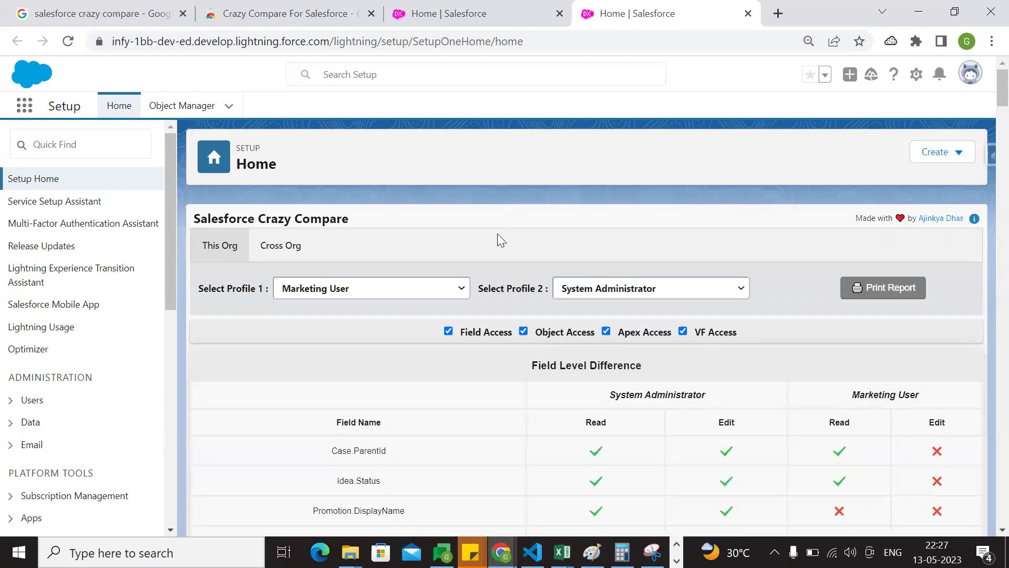
Step: Revisit the Google results for "salesforce crazy compare" and locate the Crazy Compare For Salesforce extension entry
click(100, 13)
scroll(703, 244, down, 4)
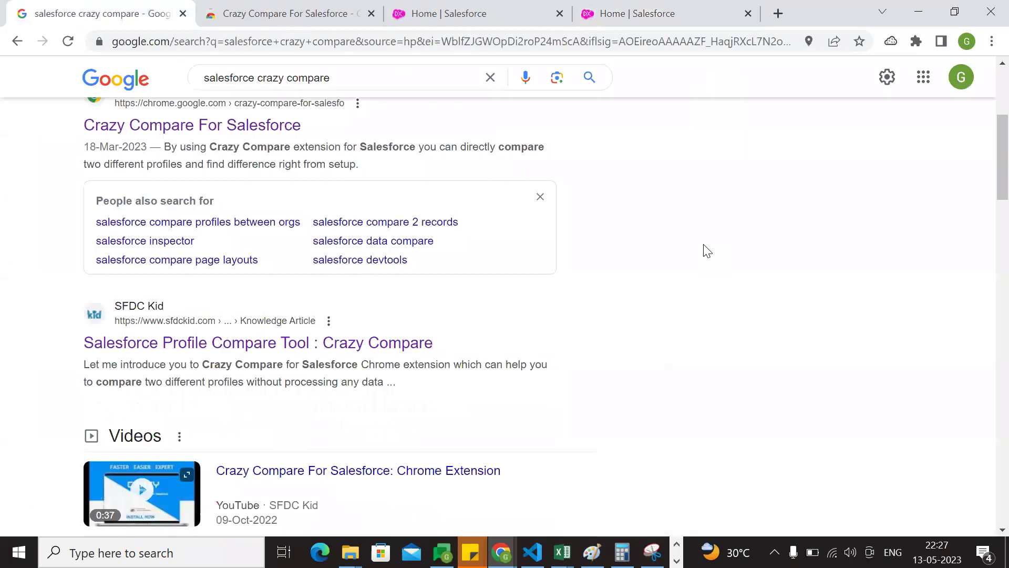
scroll(705, 251, up, 3)
drag(179, 309, 331, 313)
click(446, 293)
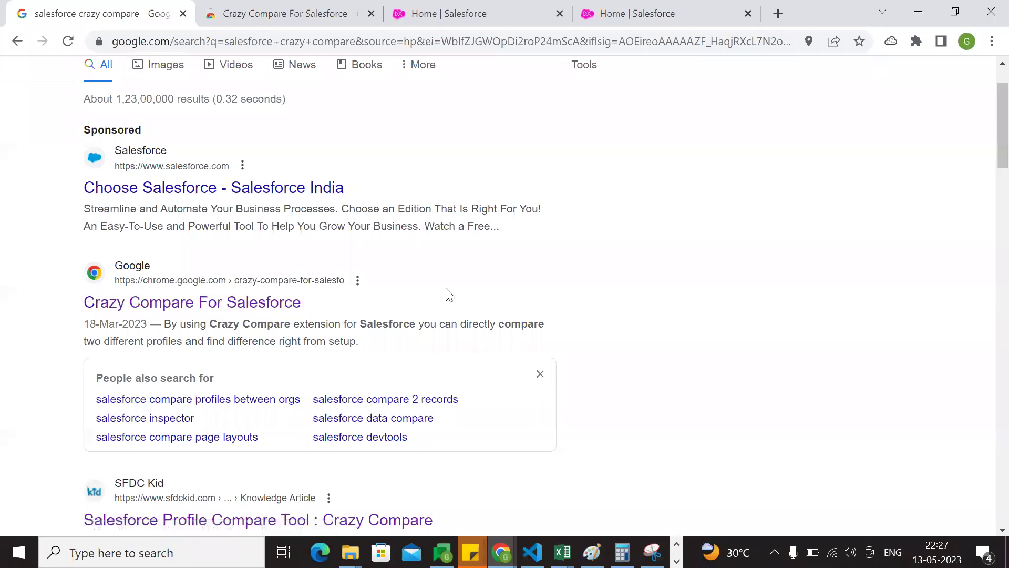
Step: Return to the Salesforce Setup home page and glance over the Marketing User and System Administrator comparison
click(491, 13)
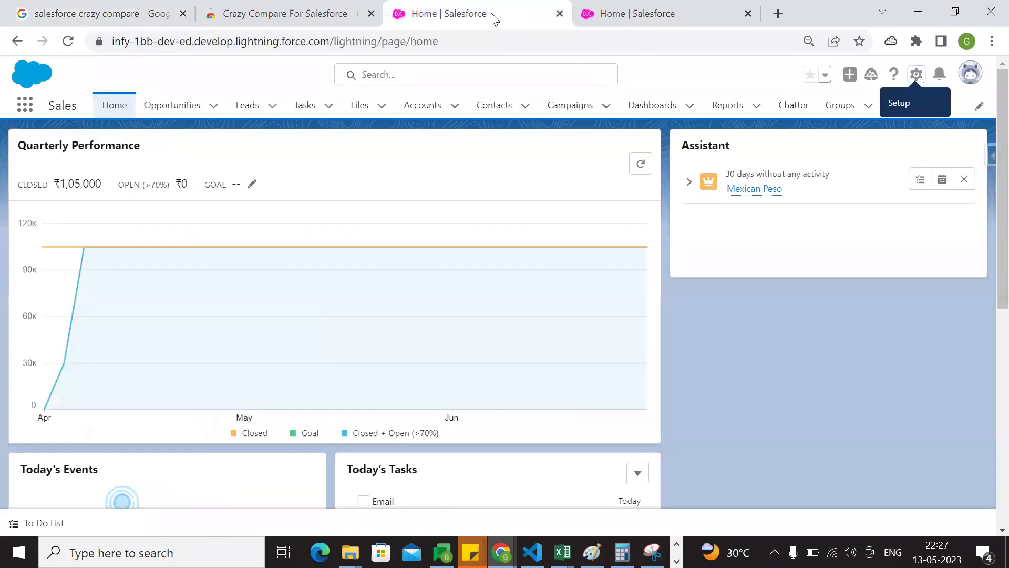
click(626, 8)
scroll(657, 402, down, 3)
scroll(623, 405, up, 3)
scroll(634, 420, down, 6)
scroll(634, 420, up, 6)
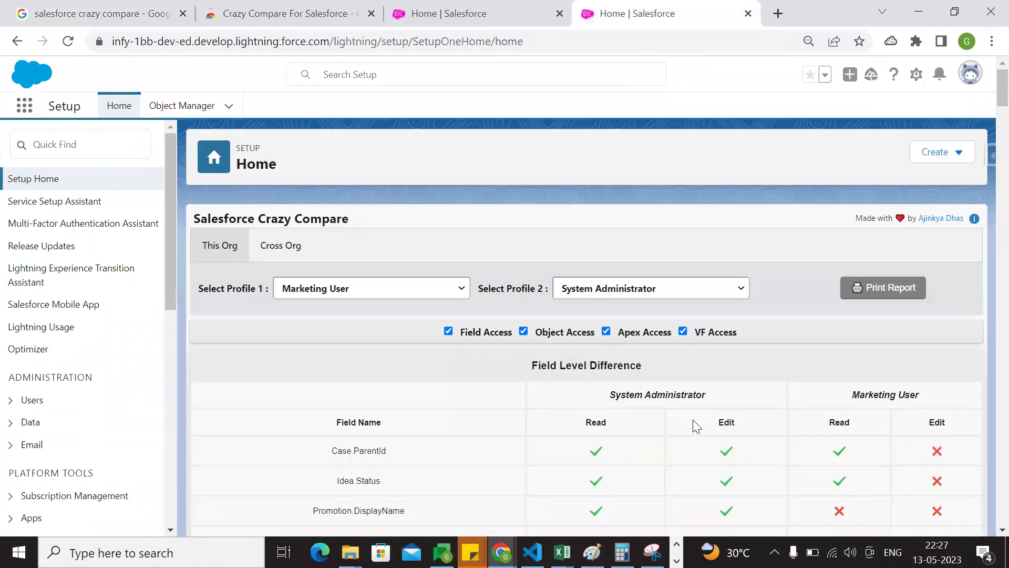
Step: Preview the printable report of the Marketing User and System Administrator comparison, look through its pages, and close the preview without saving
scroll(692, 419, down, 3)
scroll(657, 252, up, 3)
click(905, 290)
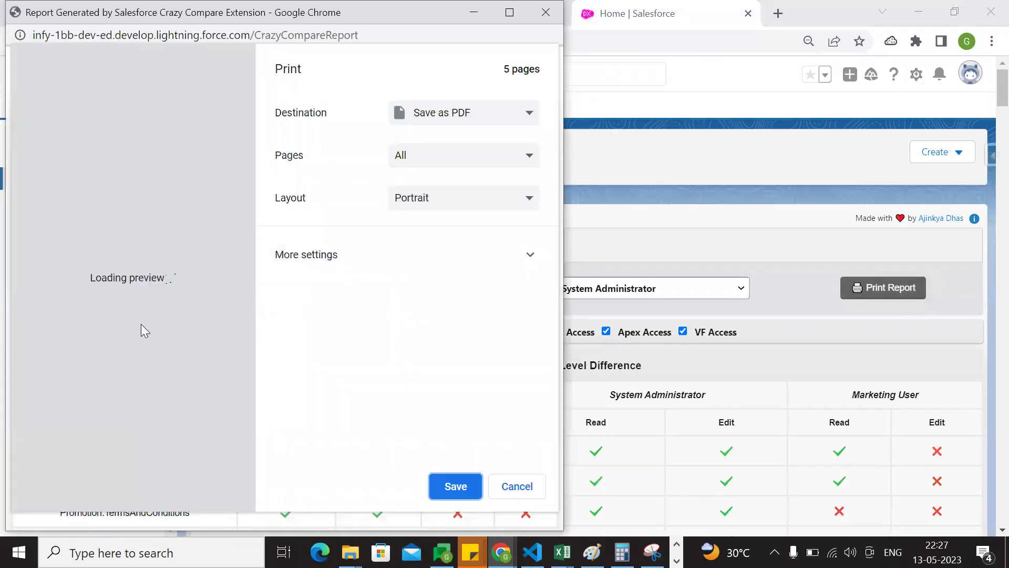
scroll(140, 311, down, 5)
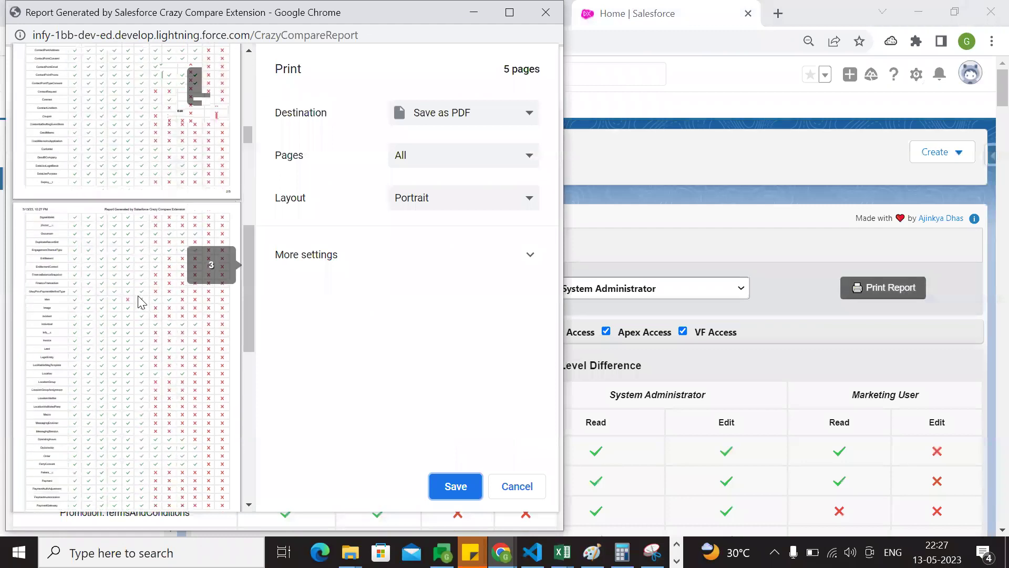
scroll(139, 299, down, 5)
scroll(139, 331, up, 10)
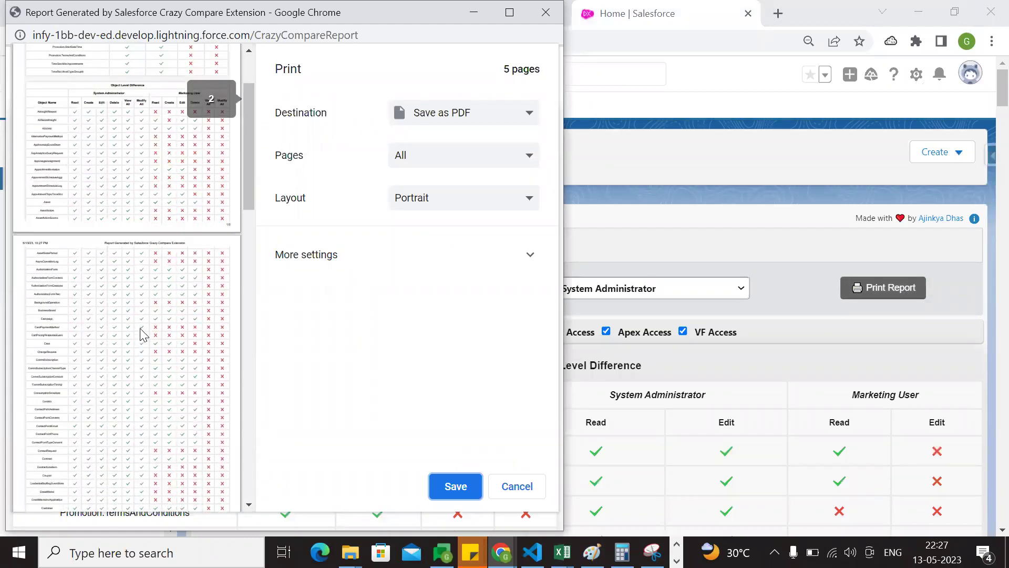
scroll(141, 331, up, 3)
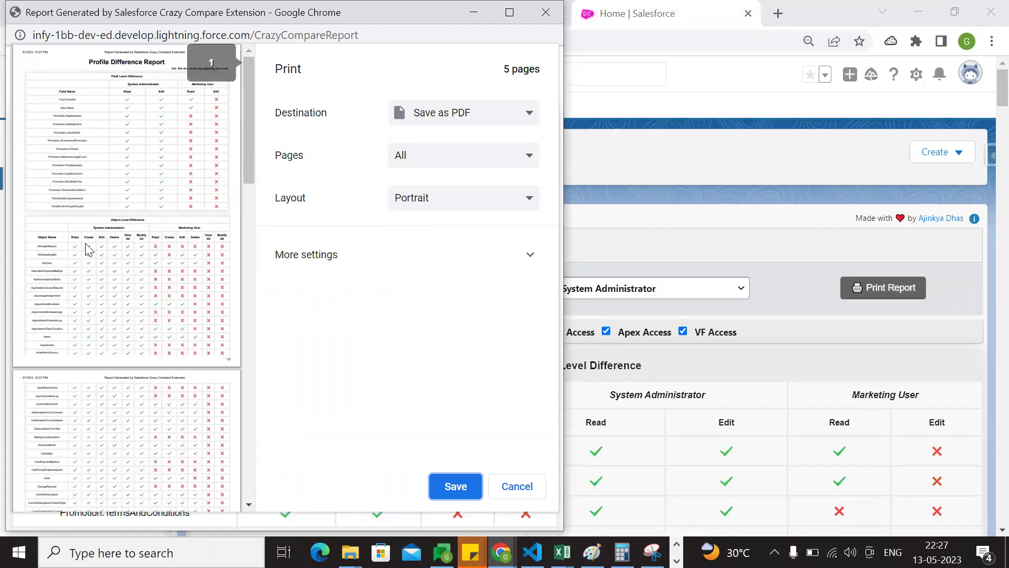
scroll(116, 284, down, 8)
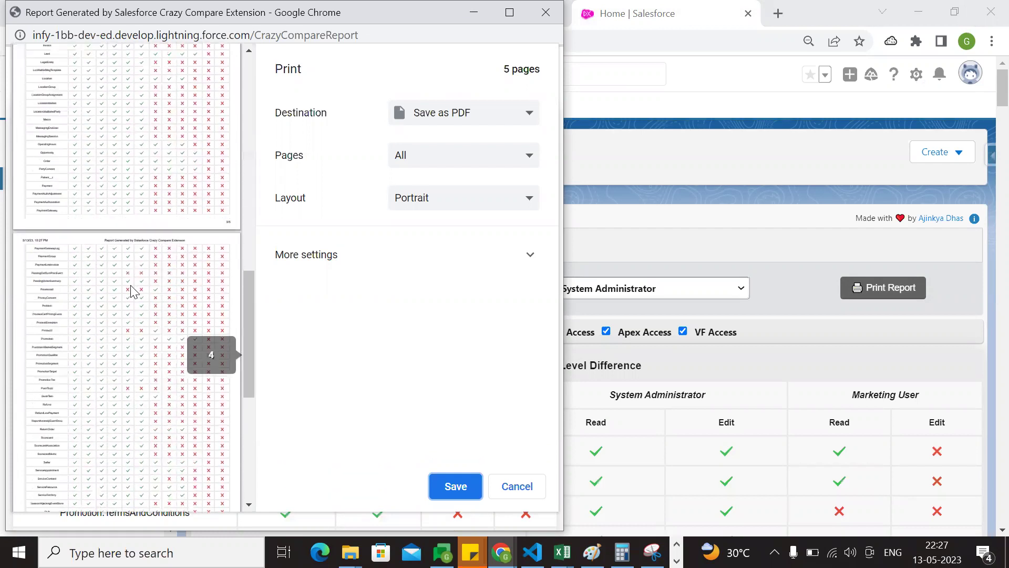
scroll(134, 289, down, 5)
scroll(133, 288, up, 15)
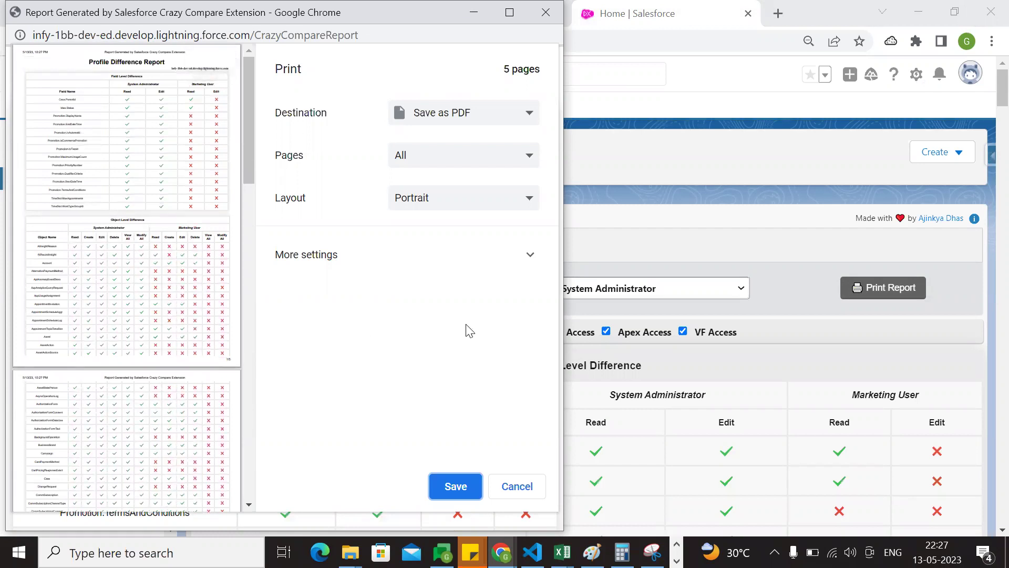
click(517, 486)
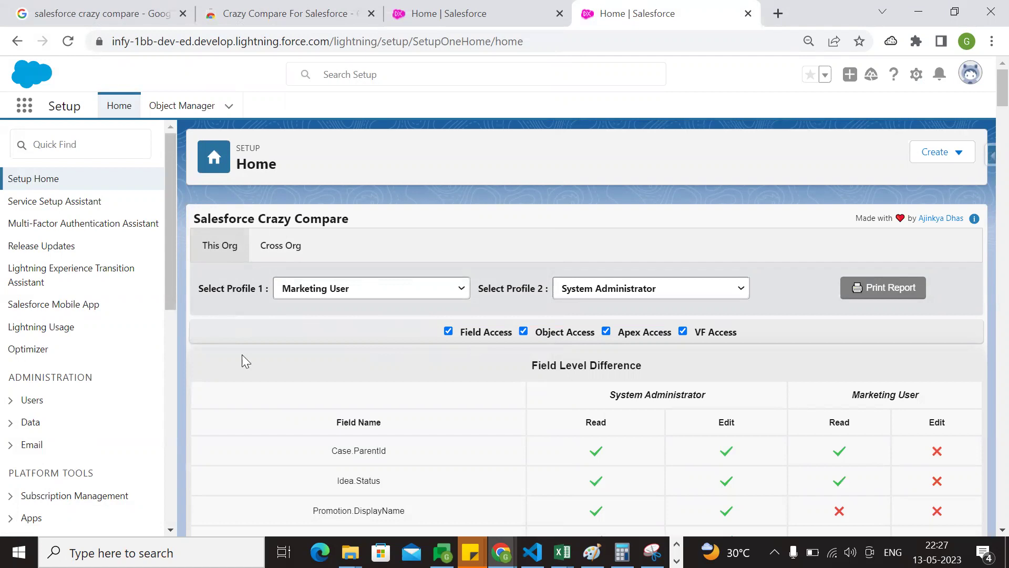
Step: Read the Cross Org section of Crazy Compare, then return to the This Org comparison and glance over it
click(280, 247)
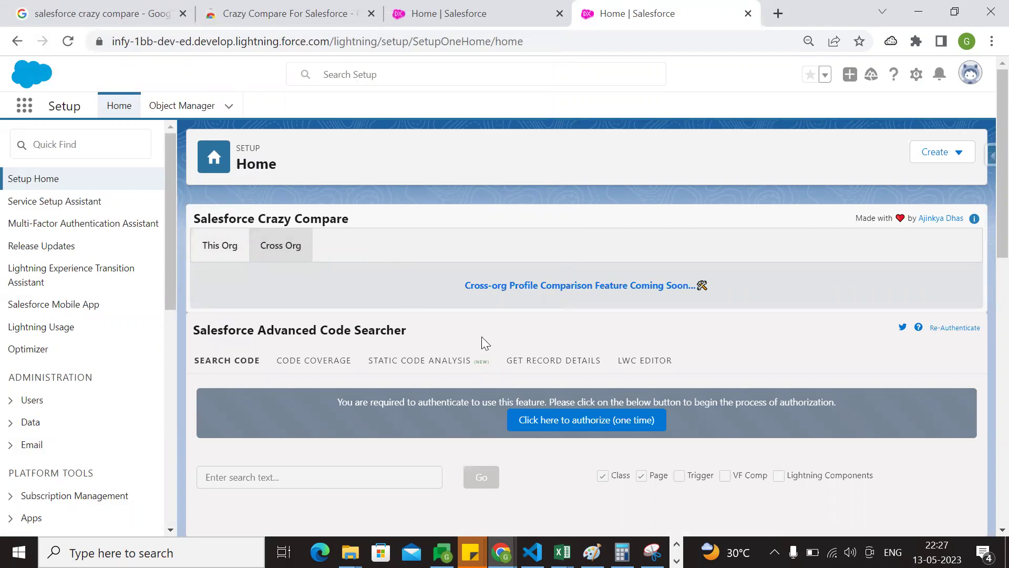
drag(442, 293, 681, 288)
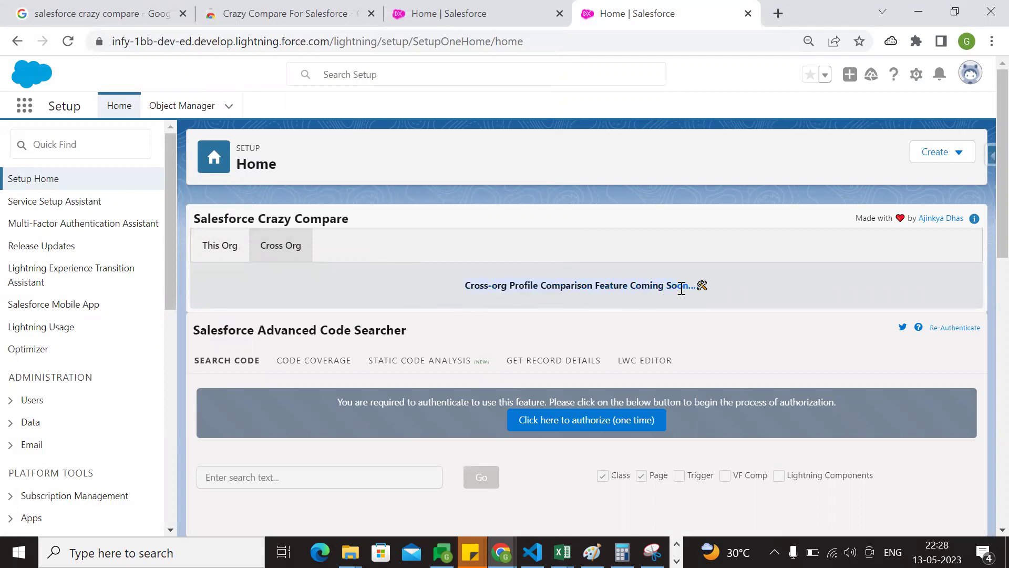
click(736, 305)
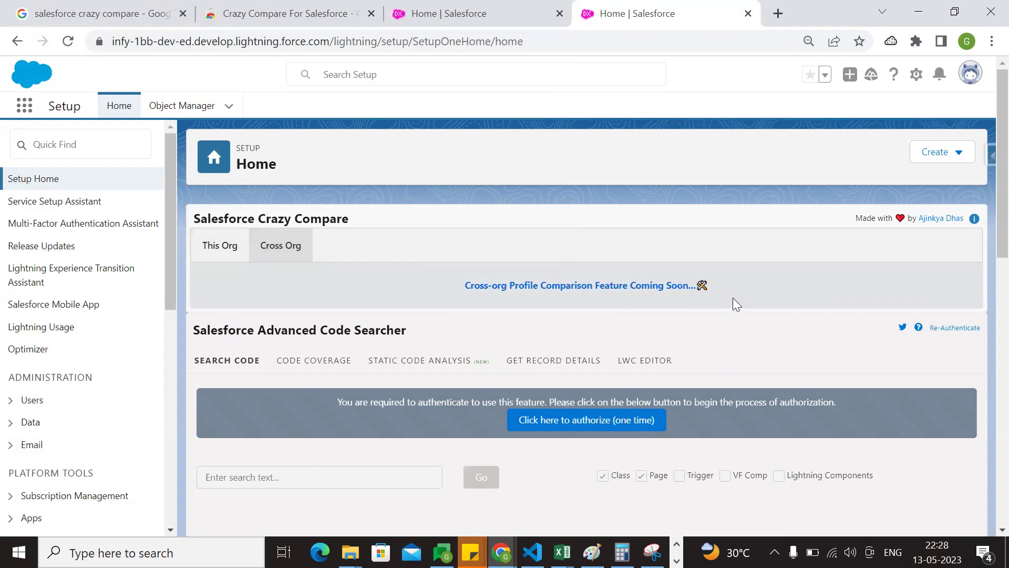
drag(736, 293, 475, 287)
click(398, 284)
click(224, 258)
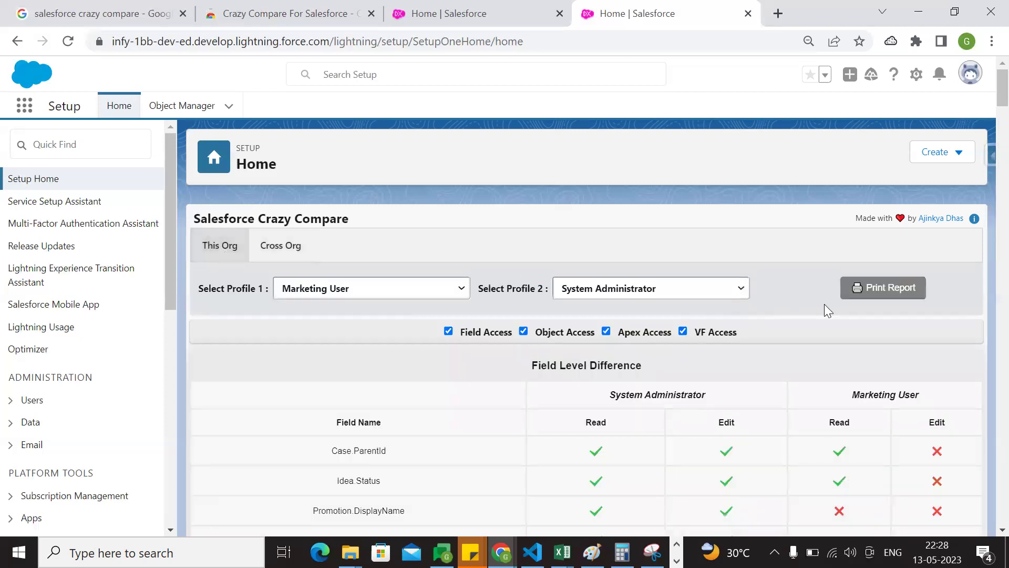
scroll(823, 300, down, 6)
scroll(823, 301, up, 4)
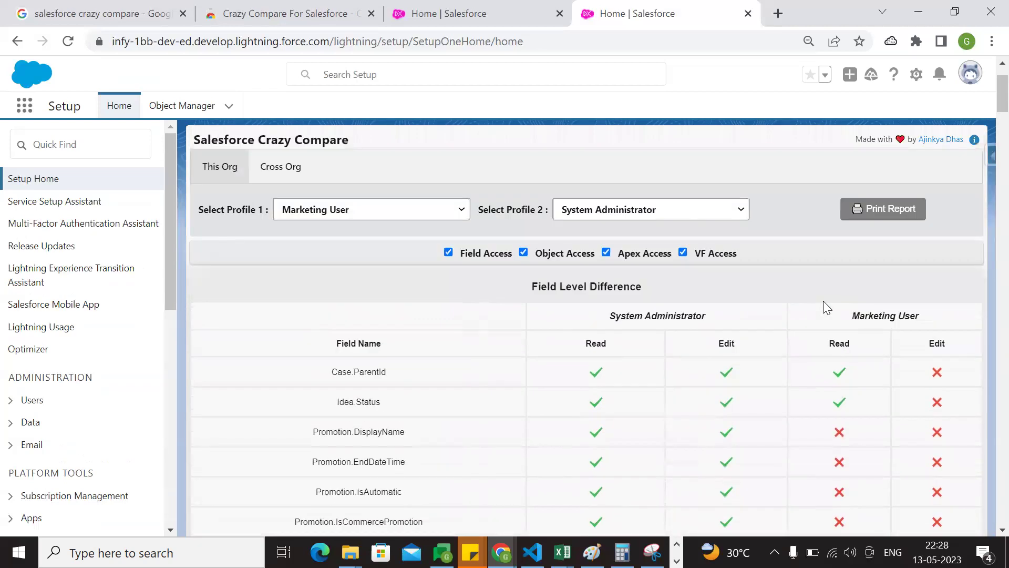
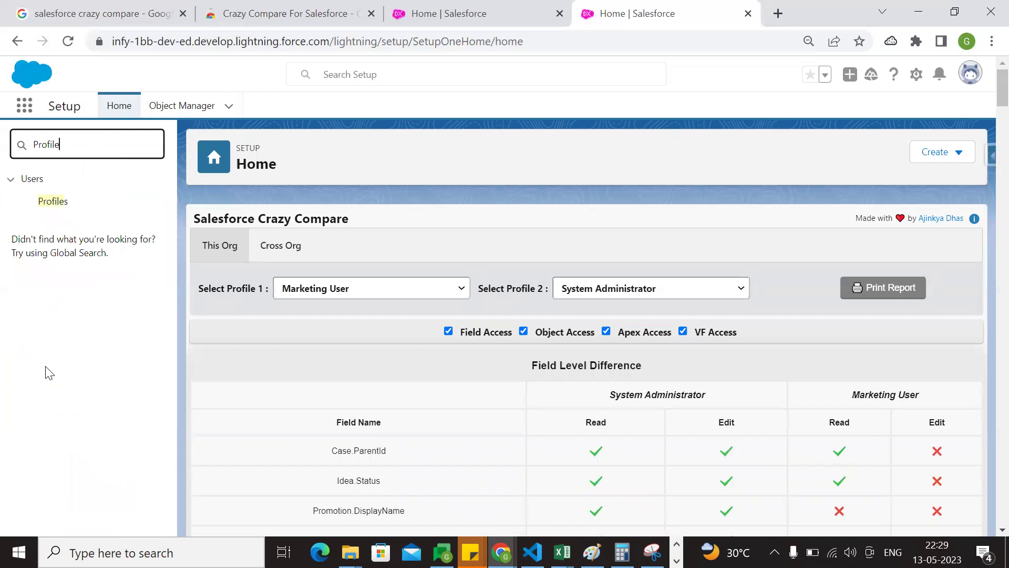
Step: Find the Profiles page in Setup by searching for "Profile" and bring up the profile list in a new browser tab
ctrl+click(53, 203)
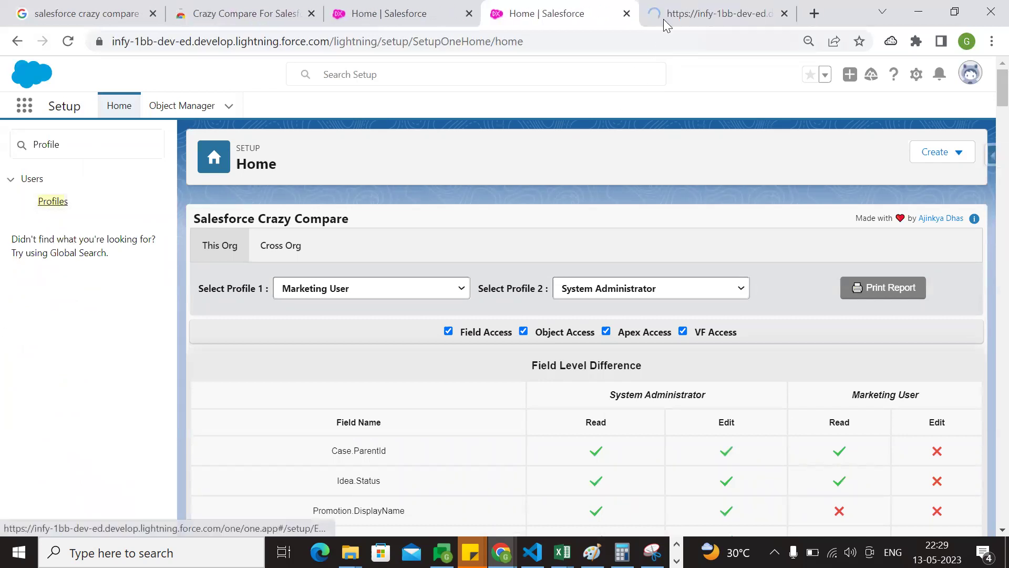
click(663, 19)
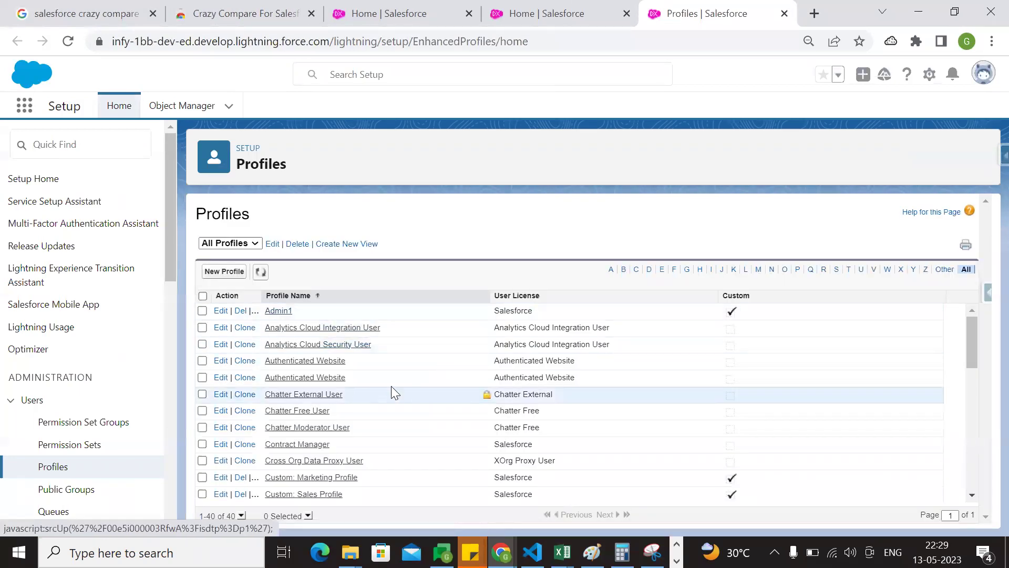
click(287, 313)
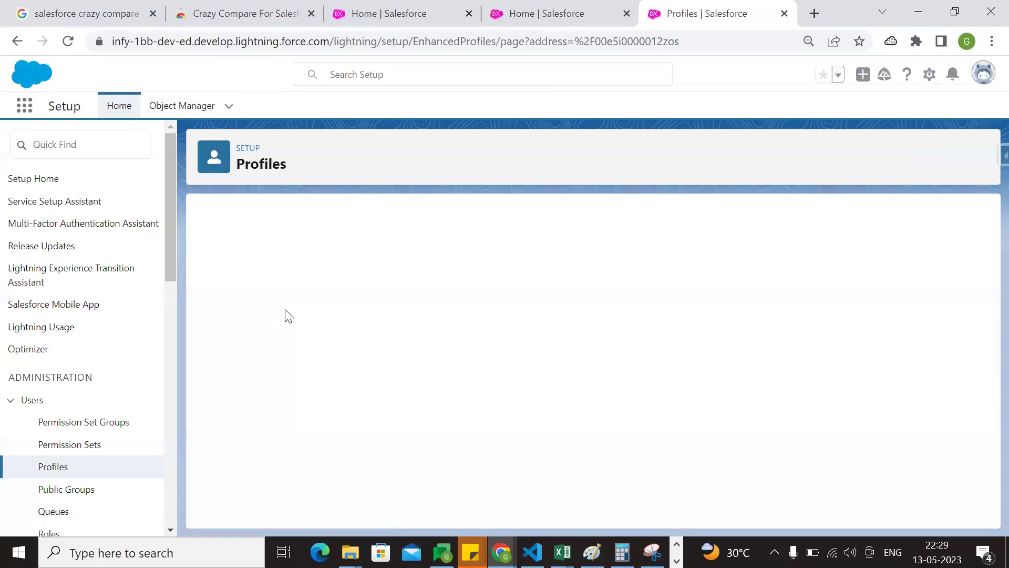
click(18, 41)
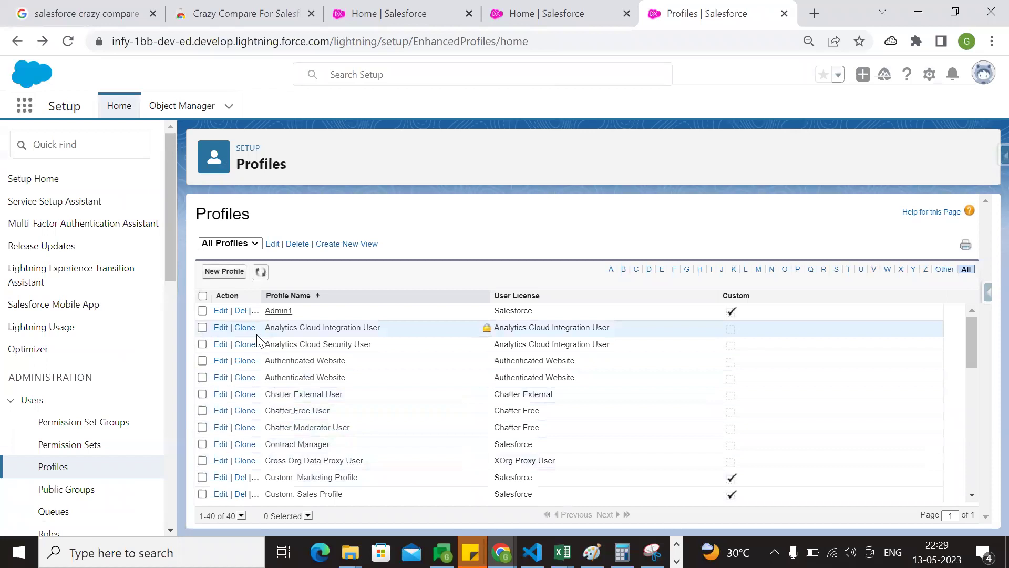
Step: Open the Admin1 and System Administrator profiles from the profile list, each in its own new browser tab
right_click(277, 312)
click(306, 325)
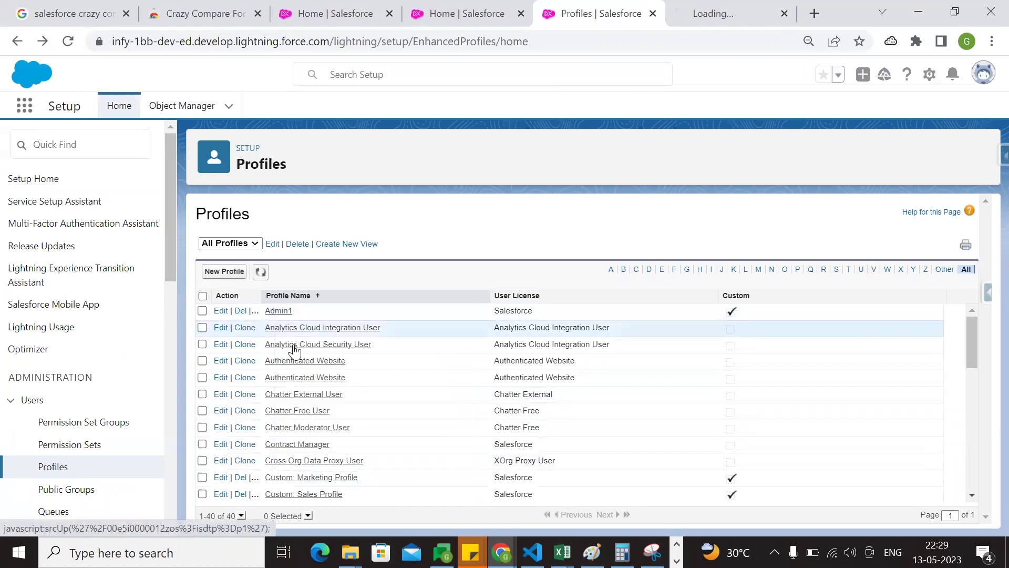
scroll(372, 442, down, 9)
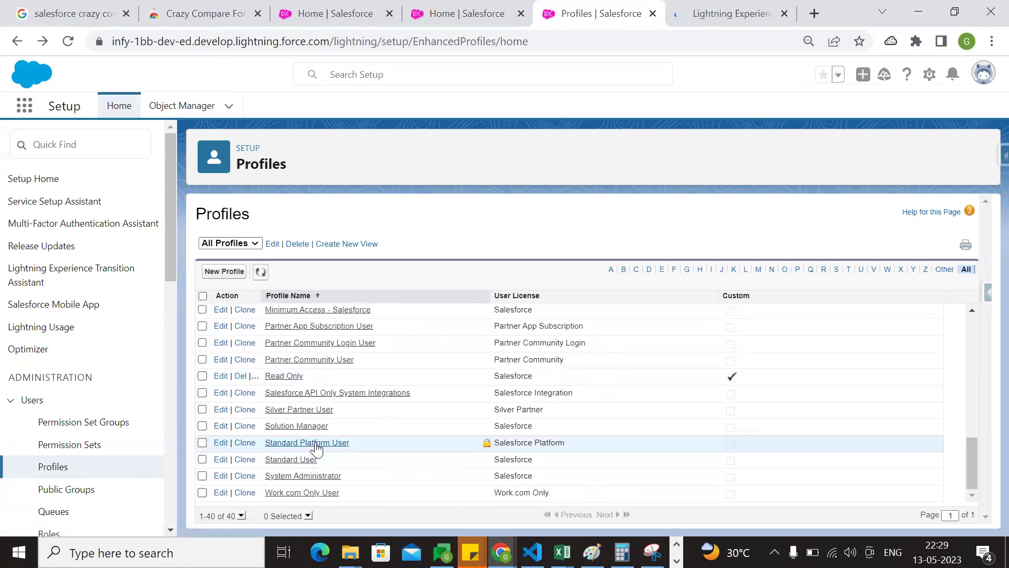
right_click(316, 478)
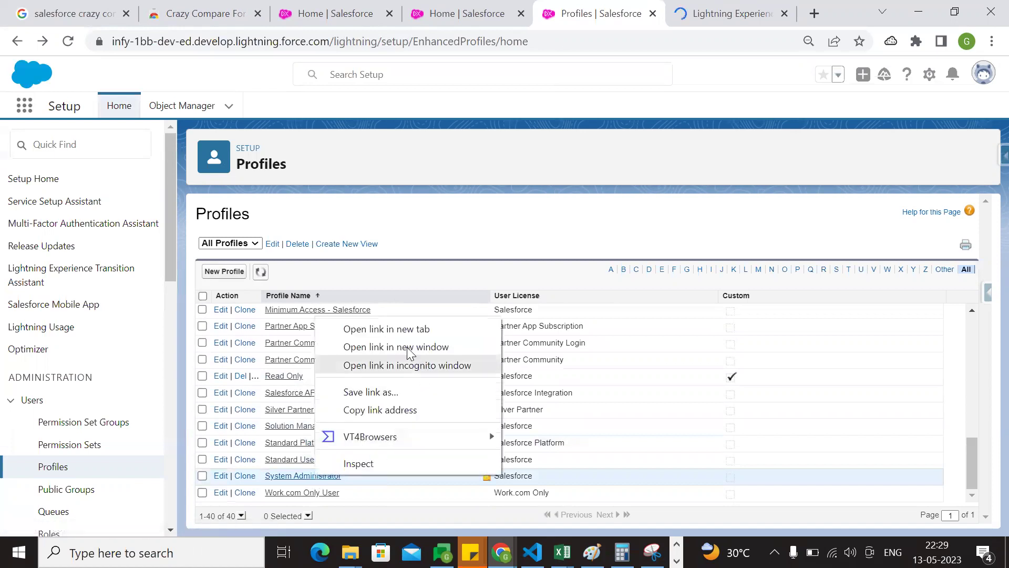
click(387, 330)
Step: Bring up the Admin1 and System Administrator profiles in edit mode in their separate browser tabs
click(626, 7)
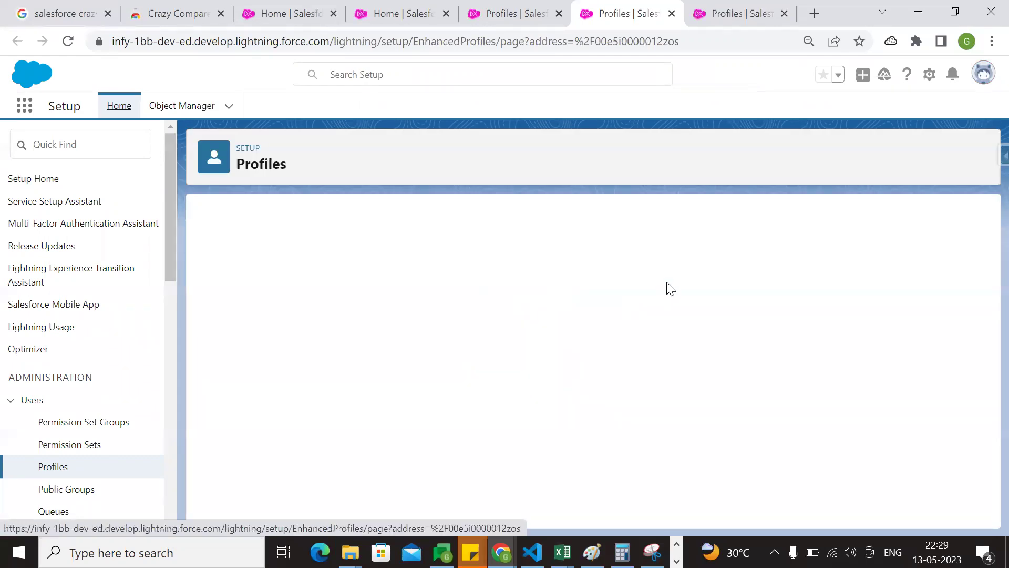
scroll(657, 263, down, 3)
scroll(452, 252, up, 5)
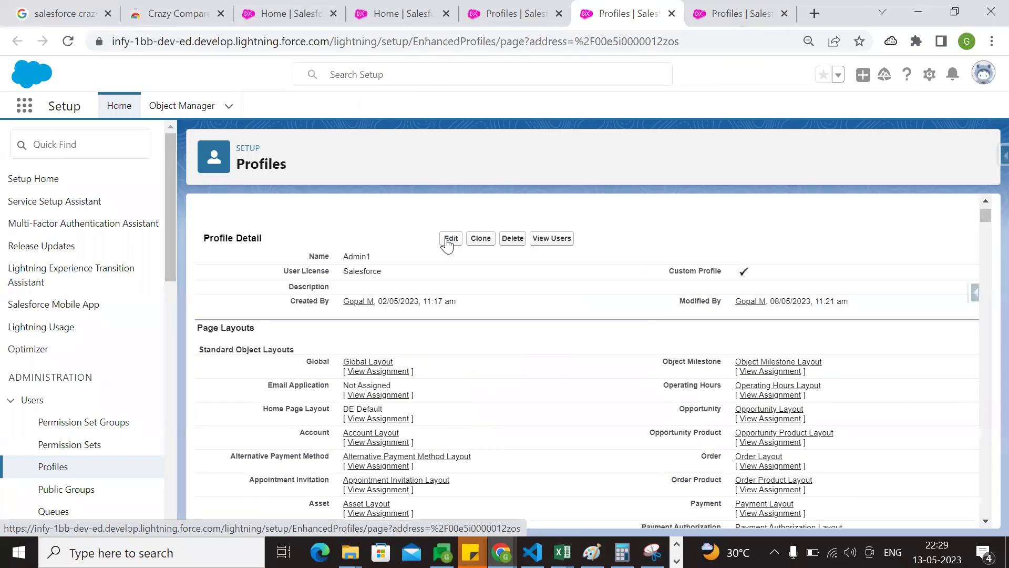
click(710, 13)
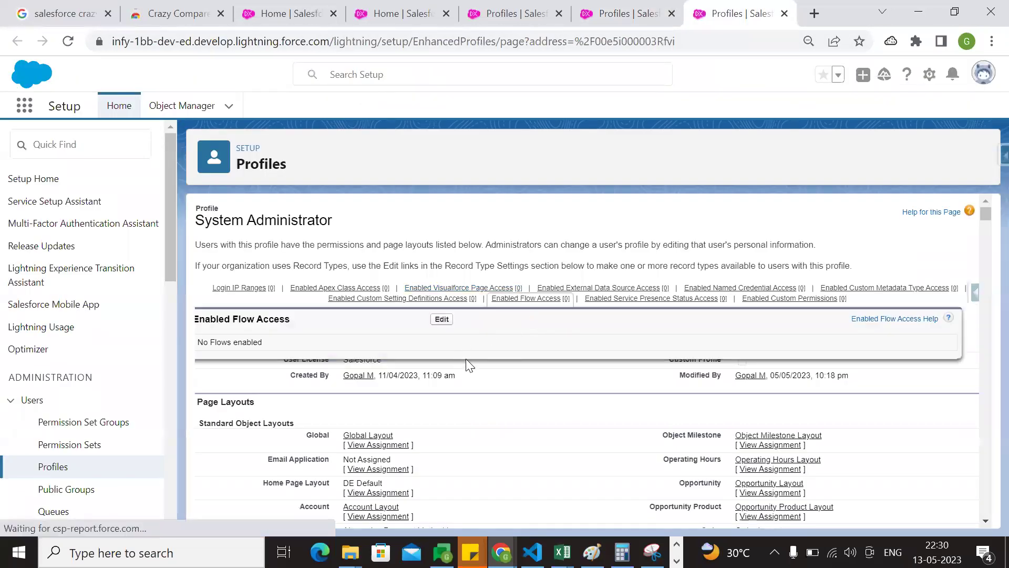
click(641, 13)
Step: Go through Admin1's profile settings to the Standard Object Permissions and examine its access to Accounts
scroll(520, 390, down, 4)
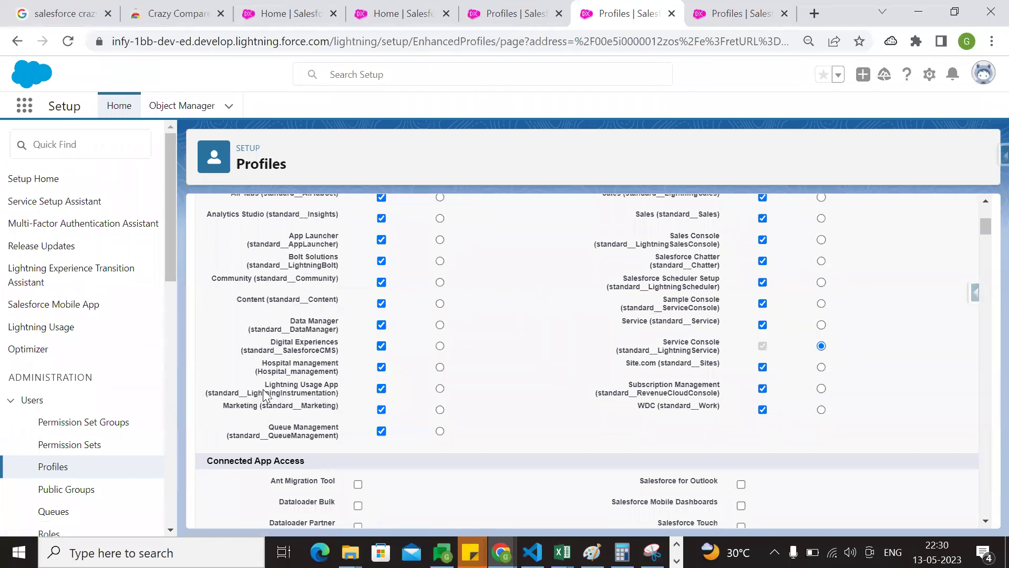
scroll(509, 378, up, 1)
scroll(514, 378, down, 7)
scroll(540, 353, down, 20)
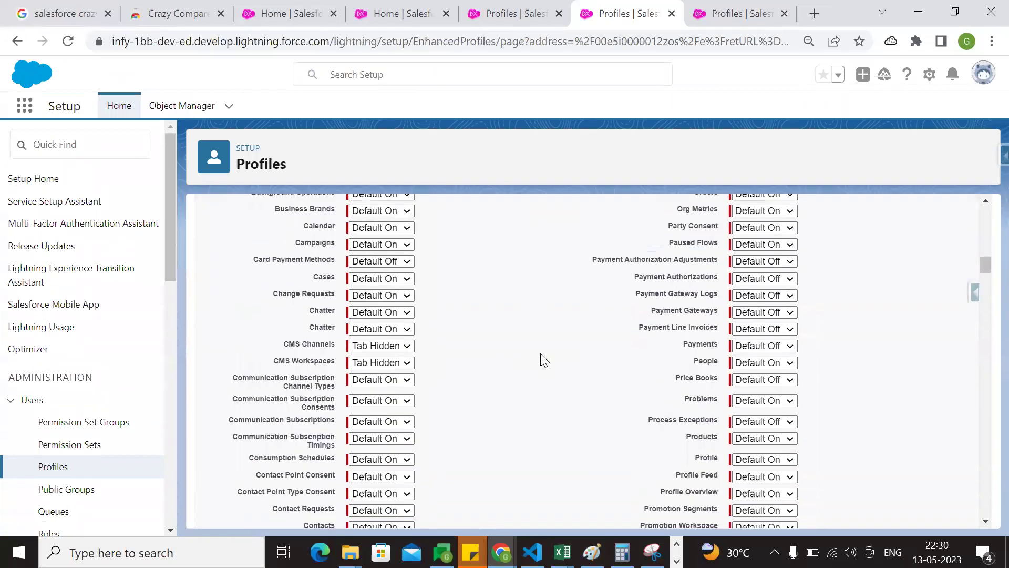
scroll(557, 377, down, 8)
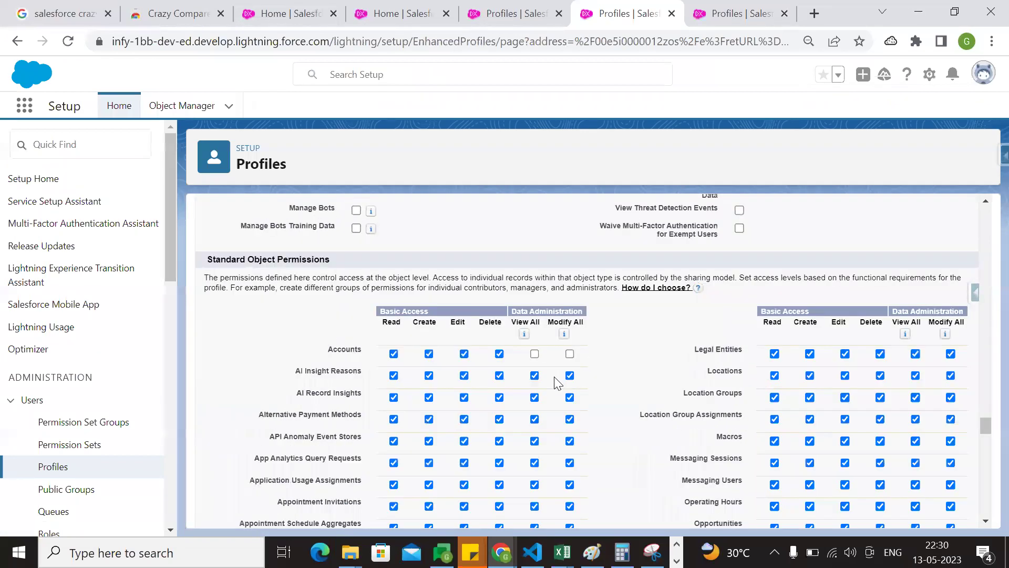
scroll(559, 384, down, 5)
scroll(315, 352, up, 5)
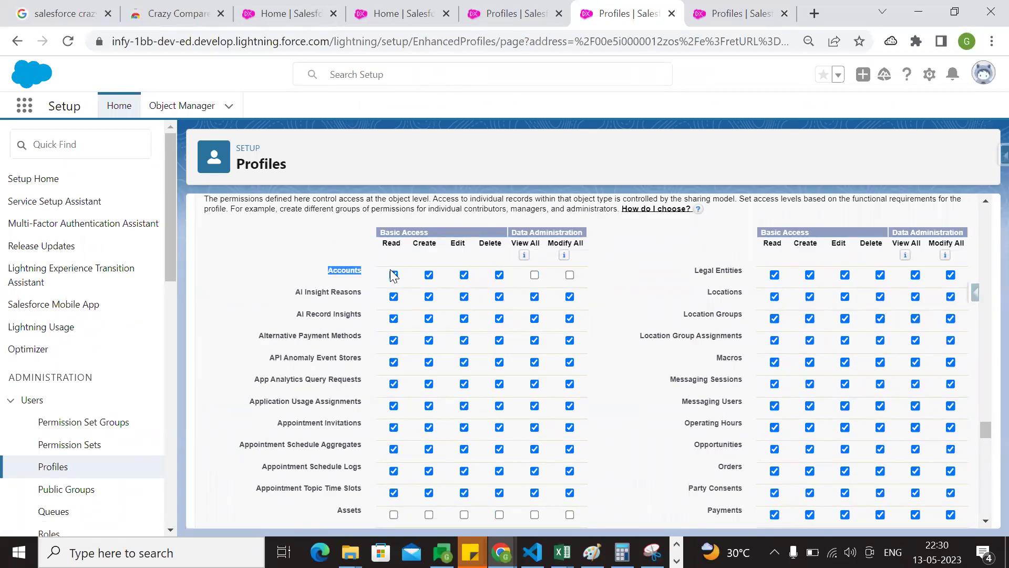
Step: Locate the Standard Object Permissions of the System Administrator profile and examine its access to Accounts
key(ctrl+Tab)
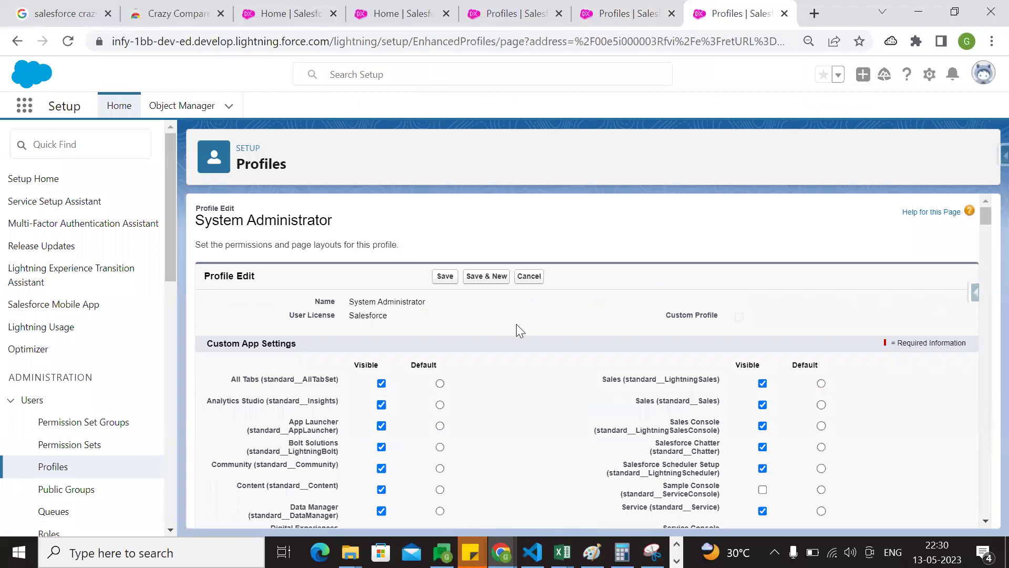
scroll(518, 336, down, 10)
scroll(518, 349, down, 15)
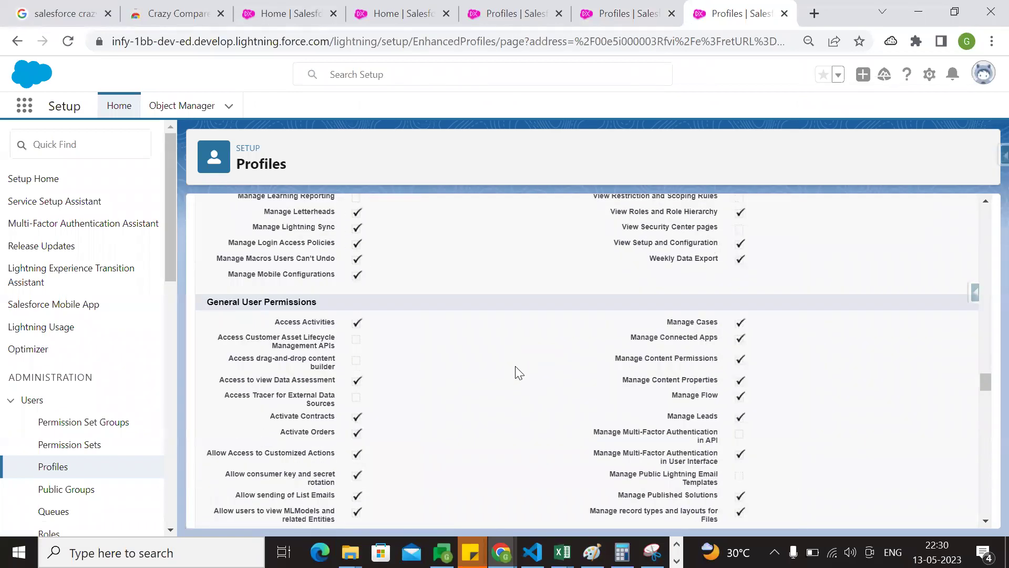
scroll(516, 371, down, 9)
scroll(516, 373, up, 9)
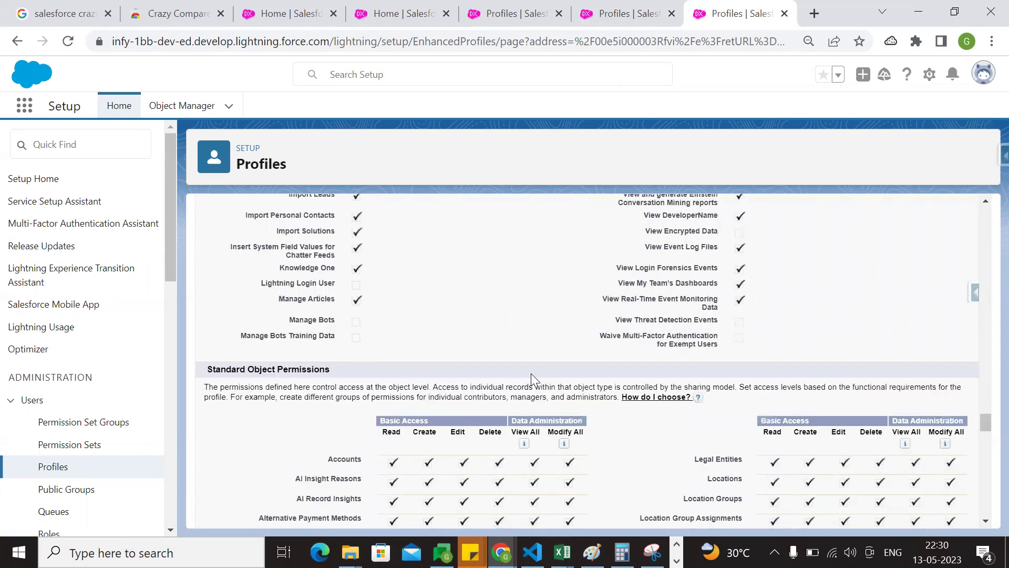
scroll(531, 373, down, 3)
drag(315, 305, 576, 305)
Step: Compare the Accounts permissions of Admin1 and System Administrator by alternating between the two profile pages
click(605, 13)
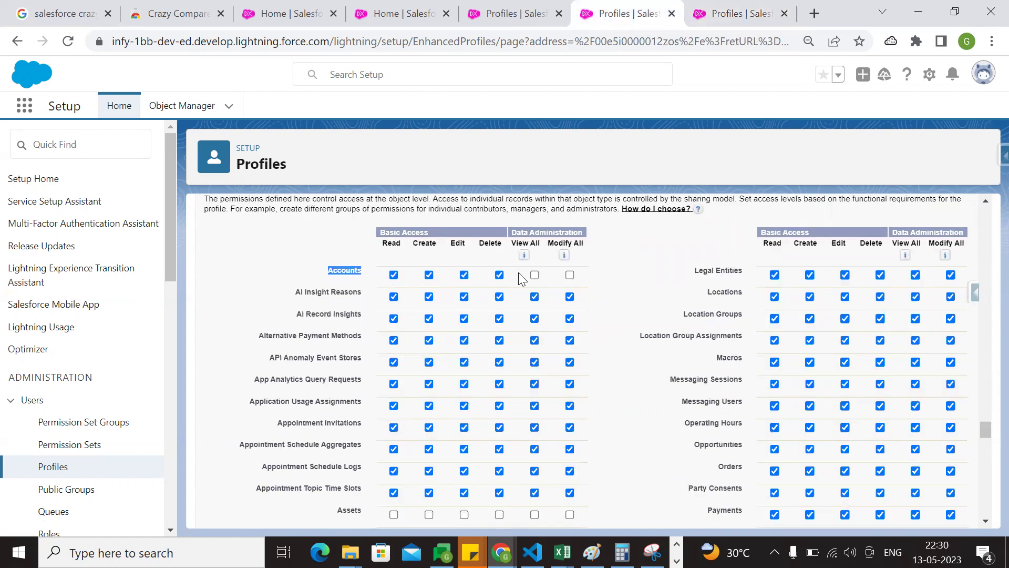
click(610, 274)
click(728, 14)
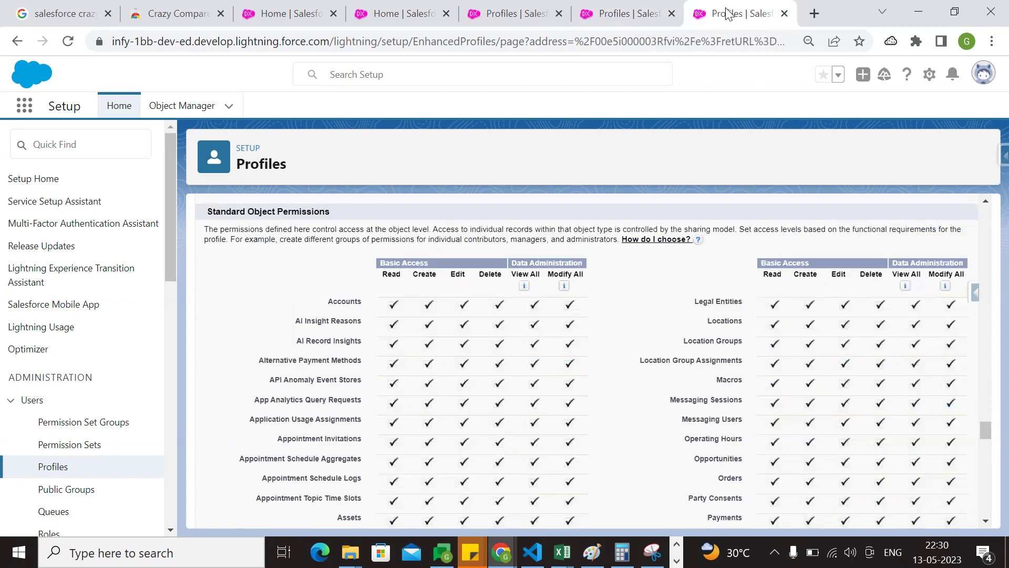
click(623, 17)
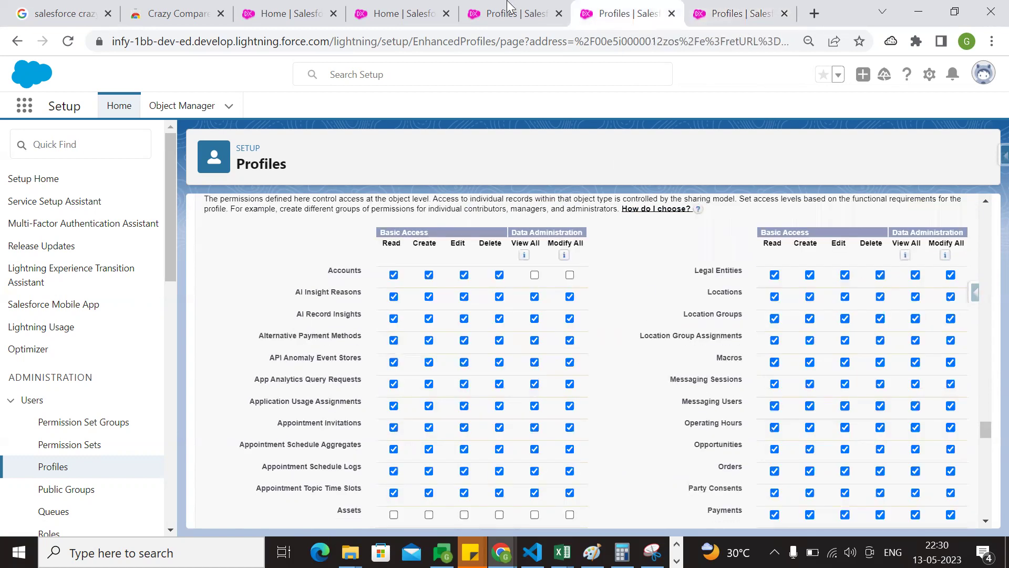
Step: Return to the Crazy Compare results and review the field and object differences between Marketing User and System Administrator
click(412, 12)
scroll(650, 326, down, 10)
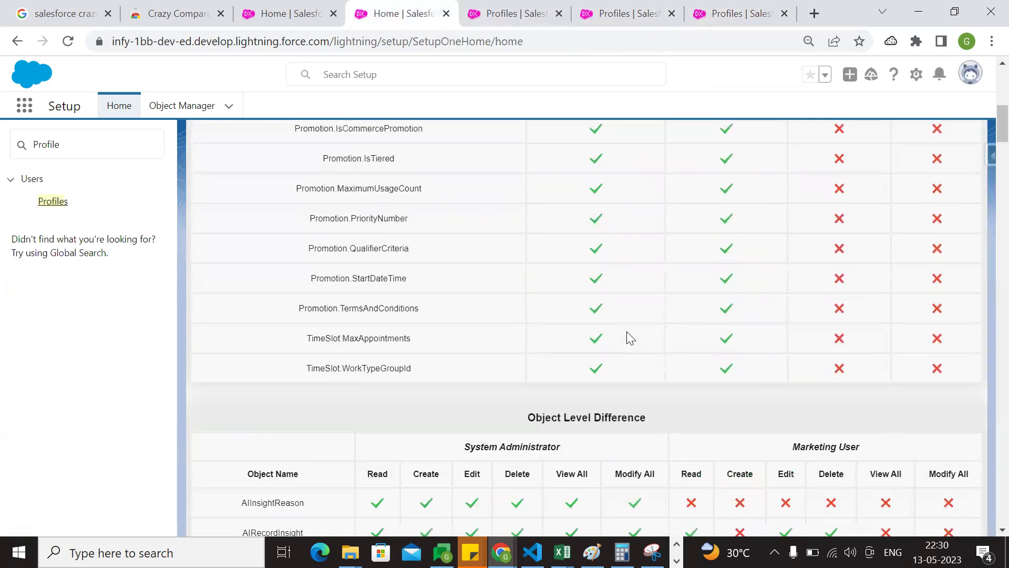
scroll(662, 368, down, 15)
scroll(613, 363, down, 15)
scroll(615, 363, up, 20)
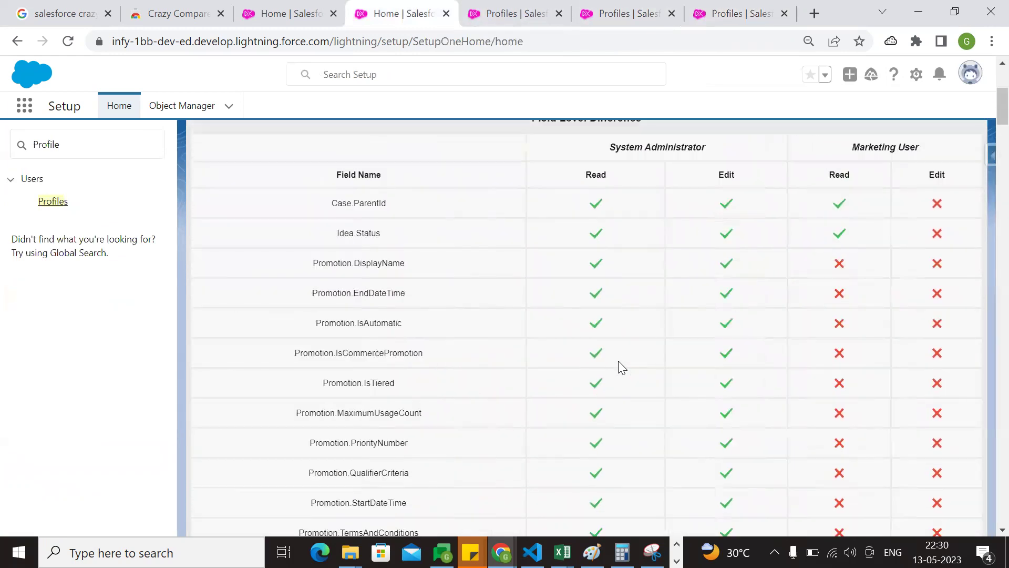
scroll(618, 360, up, 5)
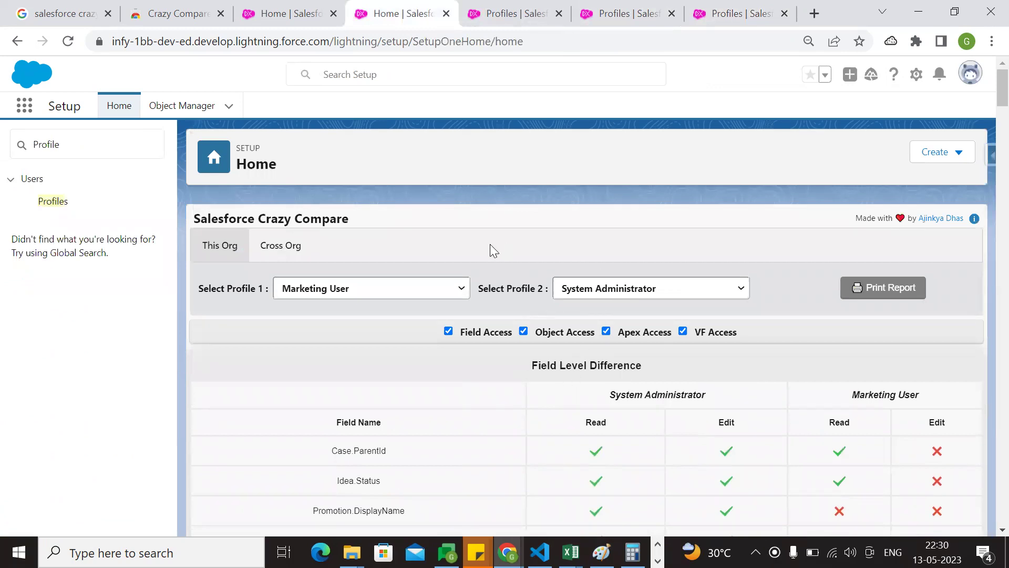